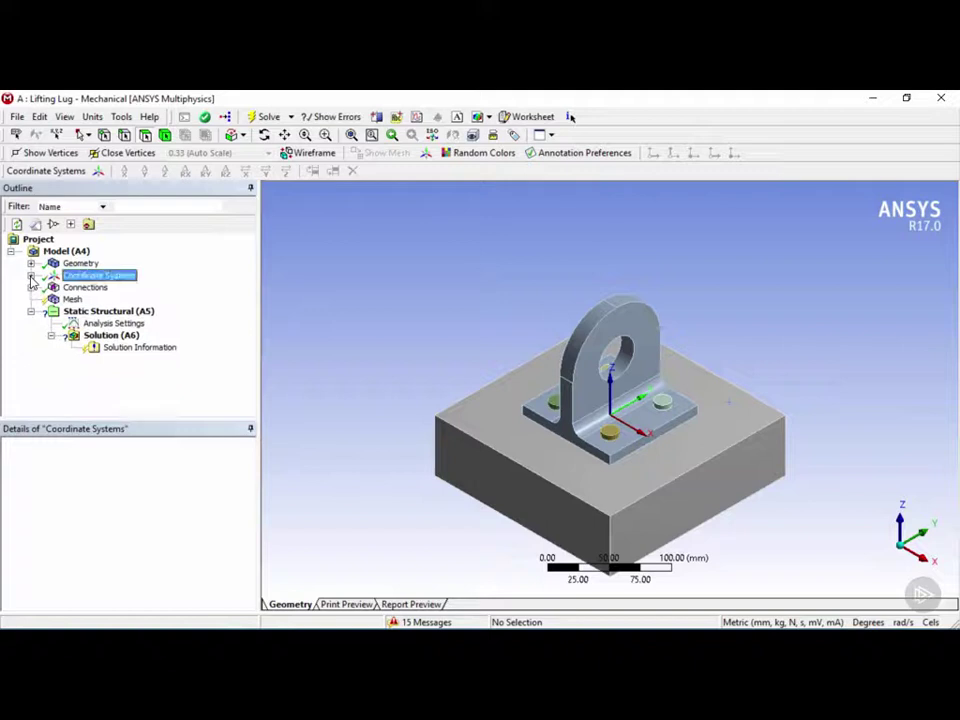
# Collapse Coordinate Systems and expand Connections > Contacts to list the detected contact regions
pyautogui.click(31, 287)
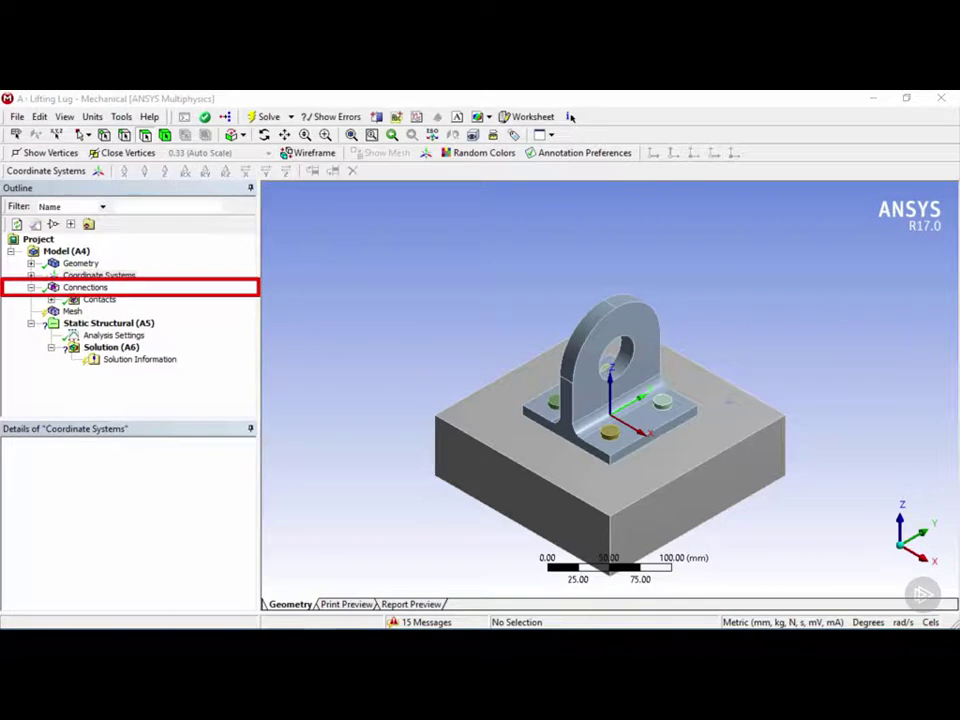
pyautogui.click(86, 288)
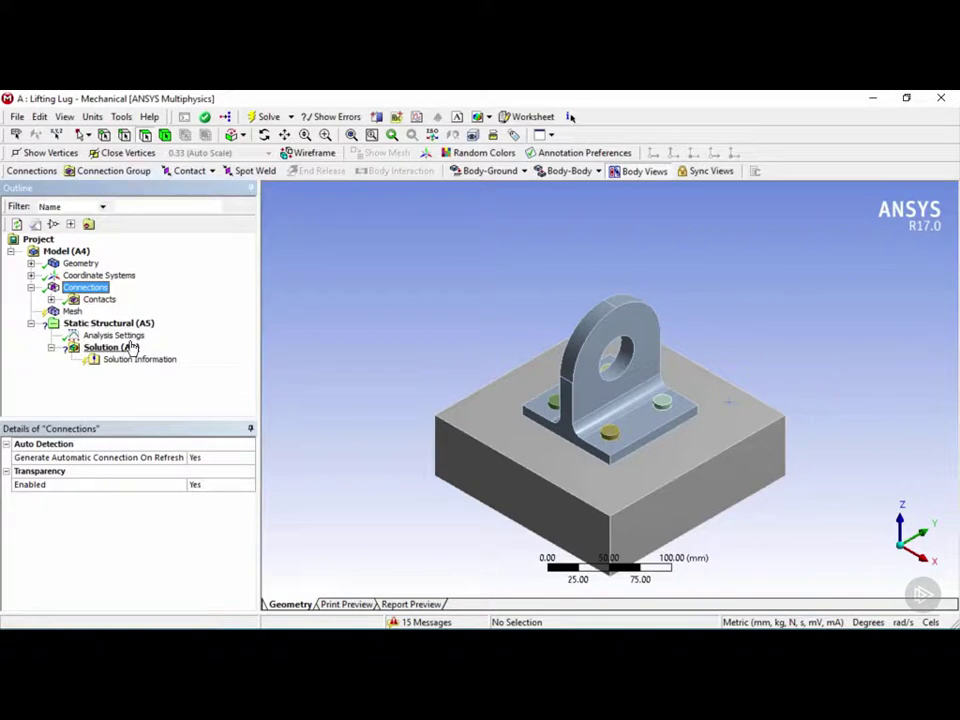
pyautogui.click(94, 300)
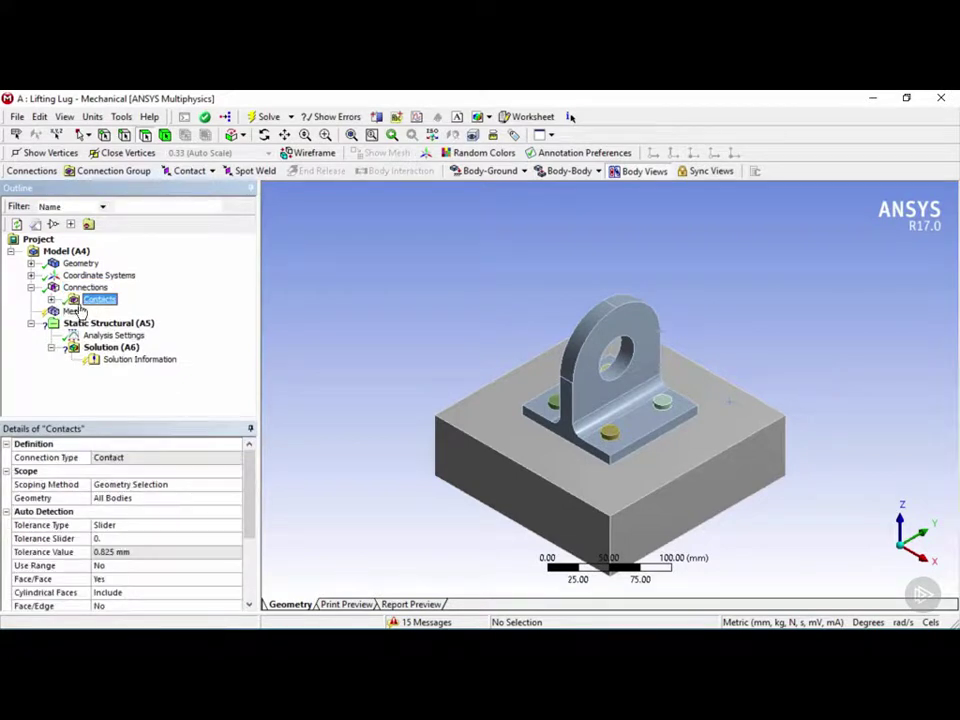
pyautogui.click(51, 300)
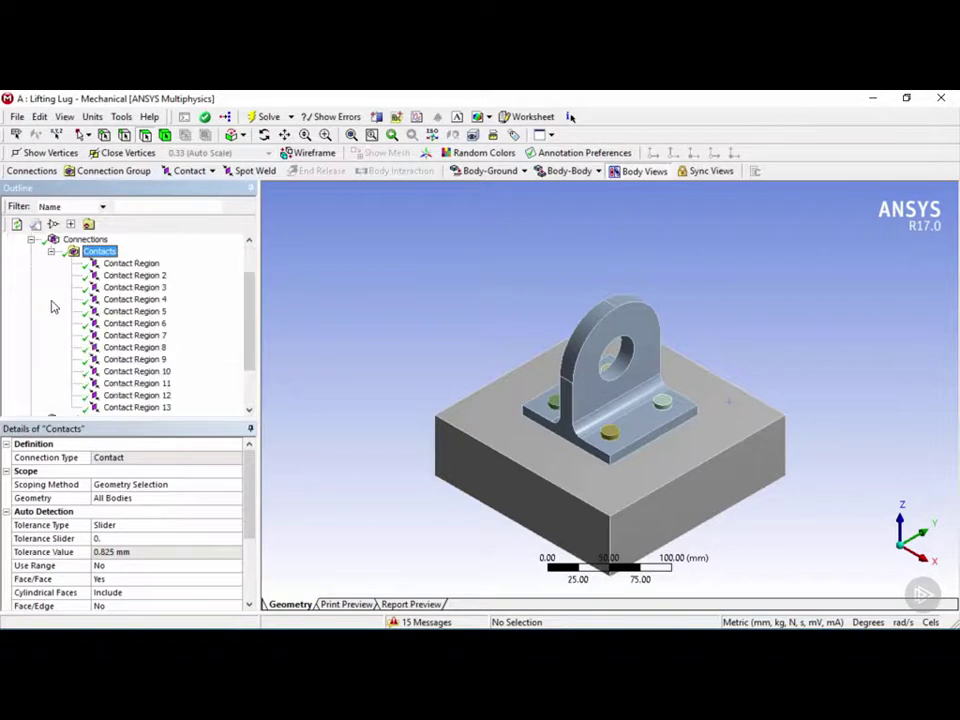
# Scope the first Contact Region to the base top face as contact and the lug underside as target
pyautogui.click(140, 264)
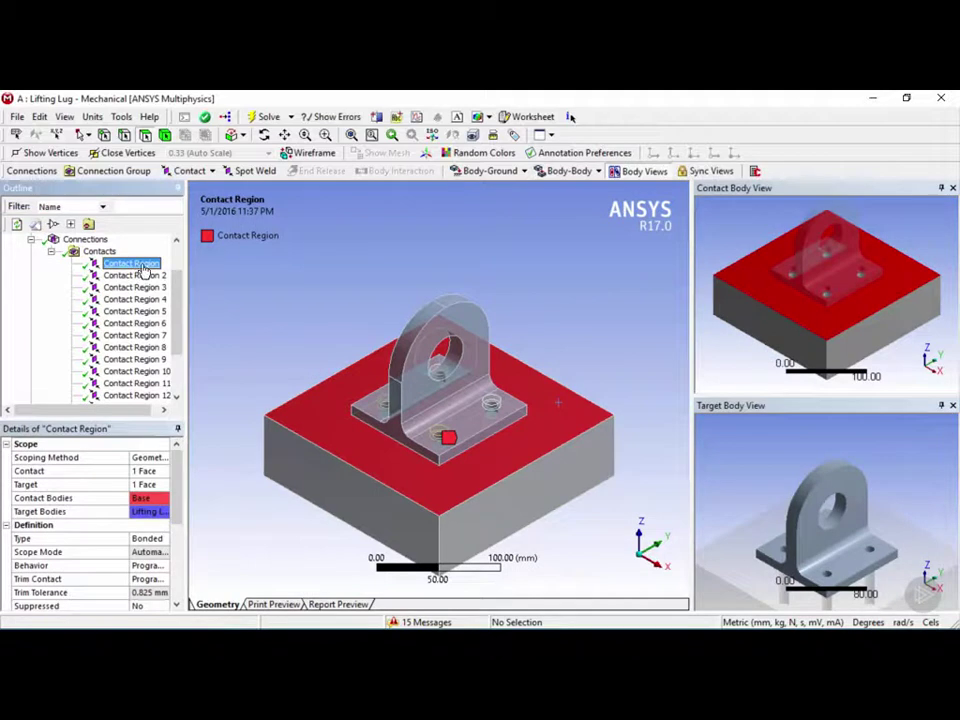
pyautogui.moveTo(185, 405); pyautogui.dragTo(235, 404)
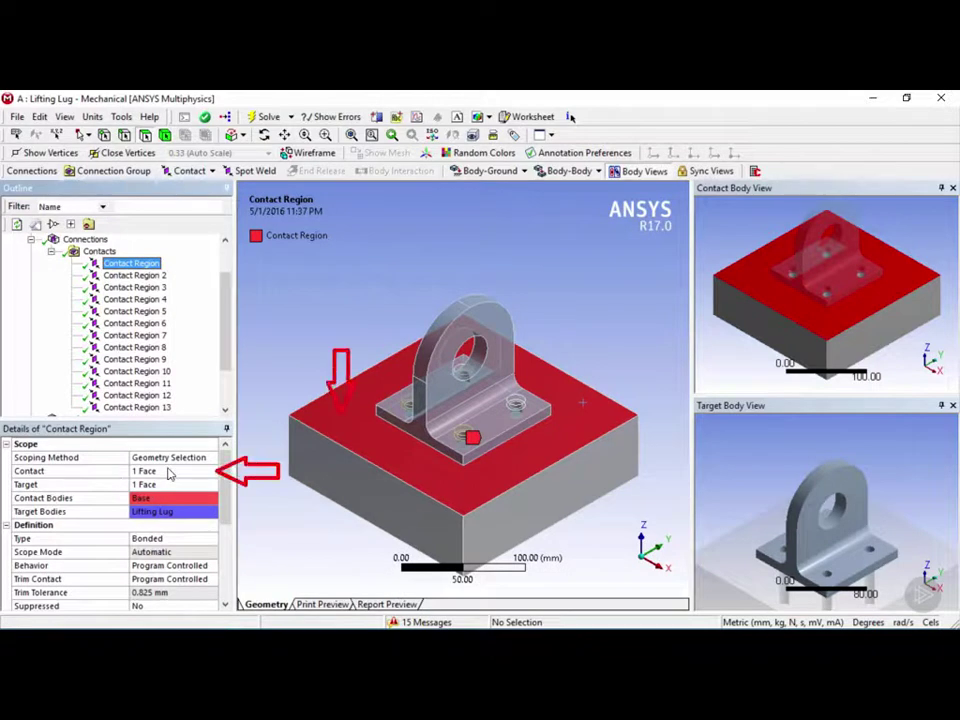
pyautogui.click(170, 472)
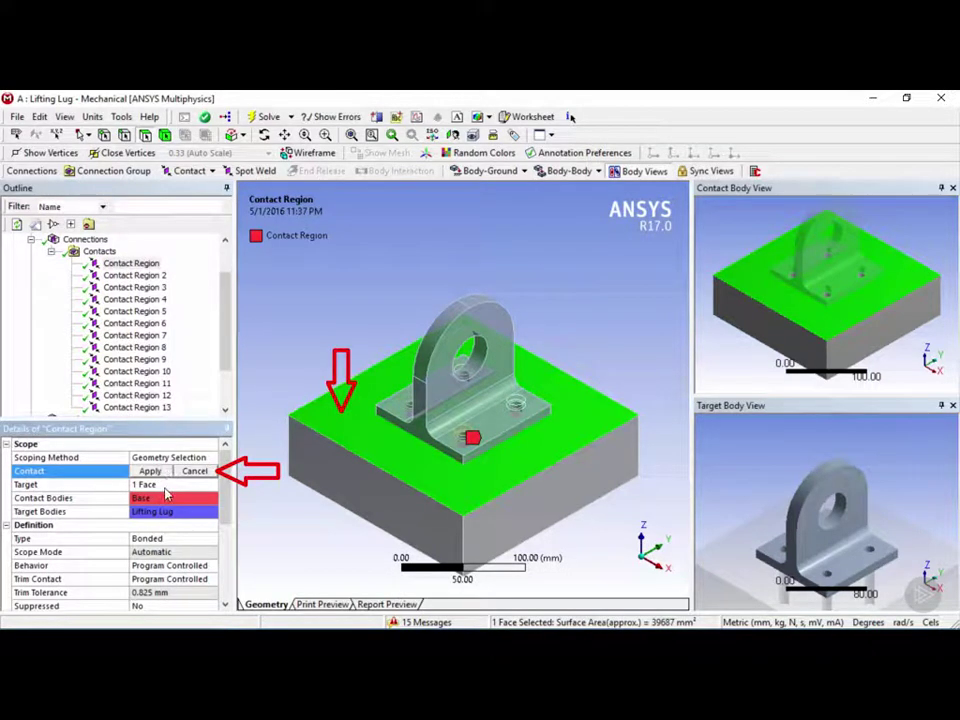
pyautogui.click(166, 486)
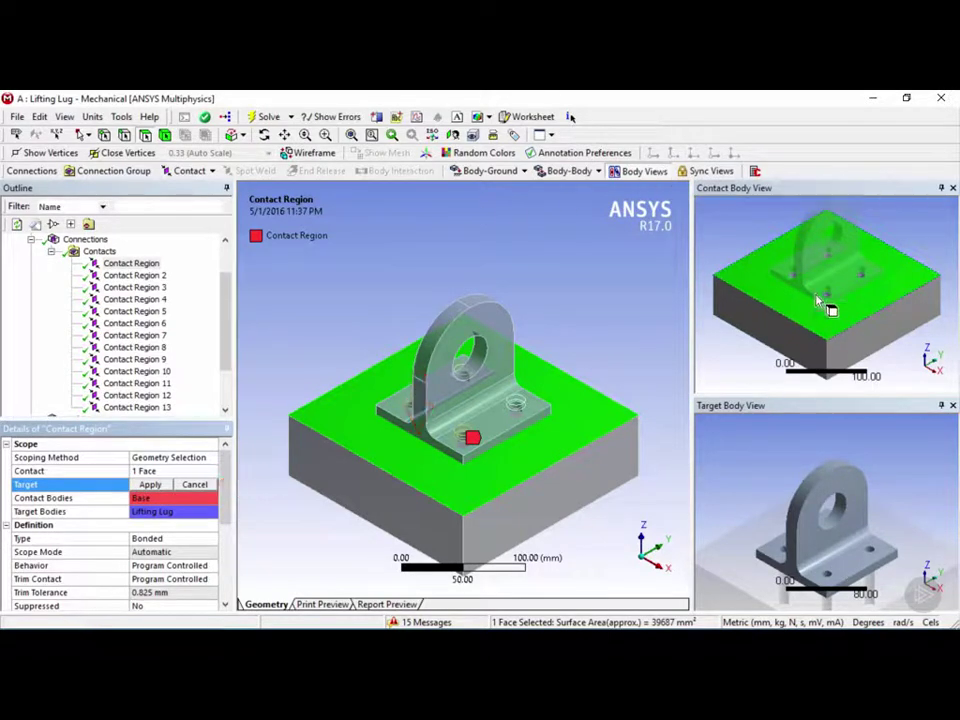
pyautogui.click(757, 201)
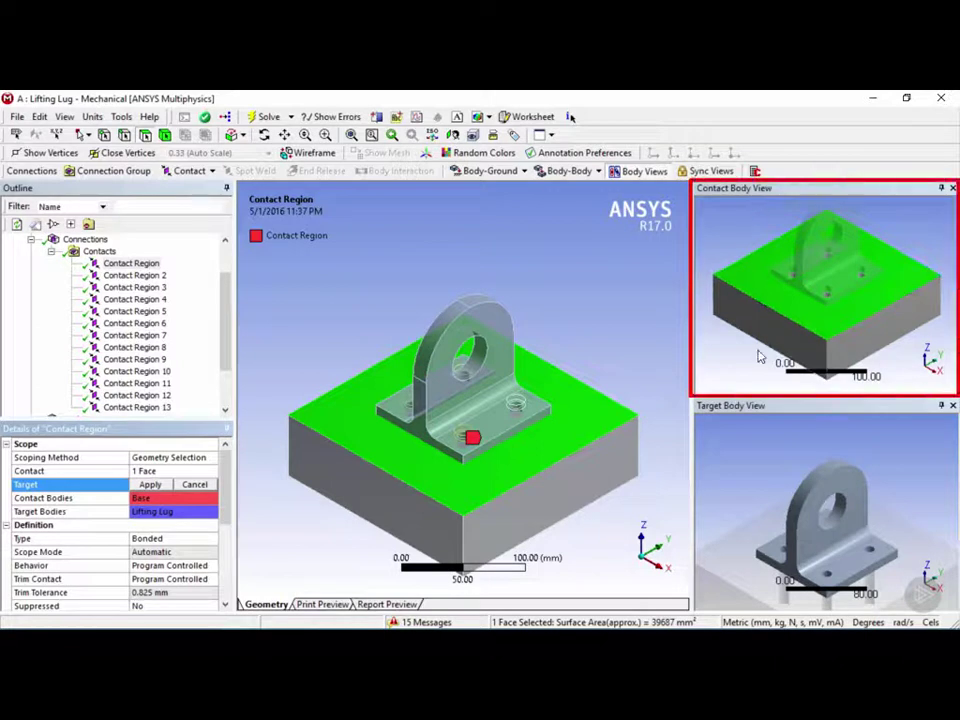
pyautogui.click(776, 456)
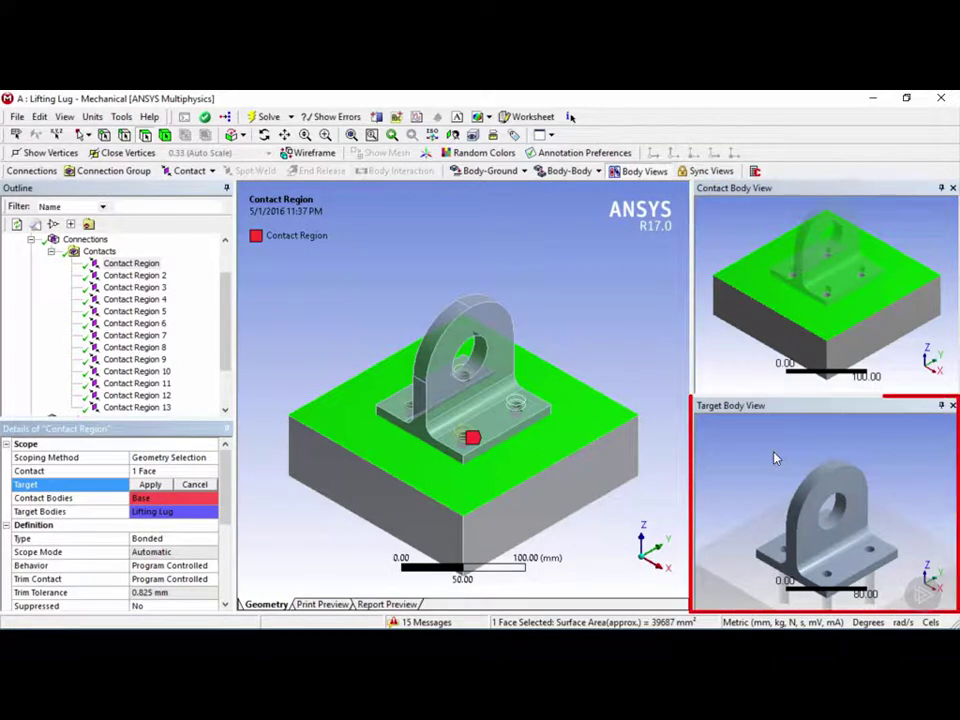
pyautogui.moveTo(822, 560); pyautogui.dragTo(819, 511, button='middle')
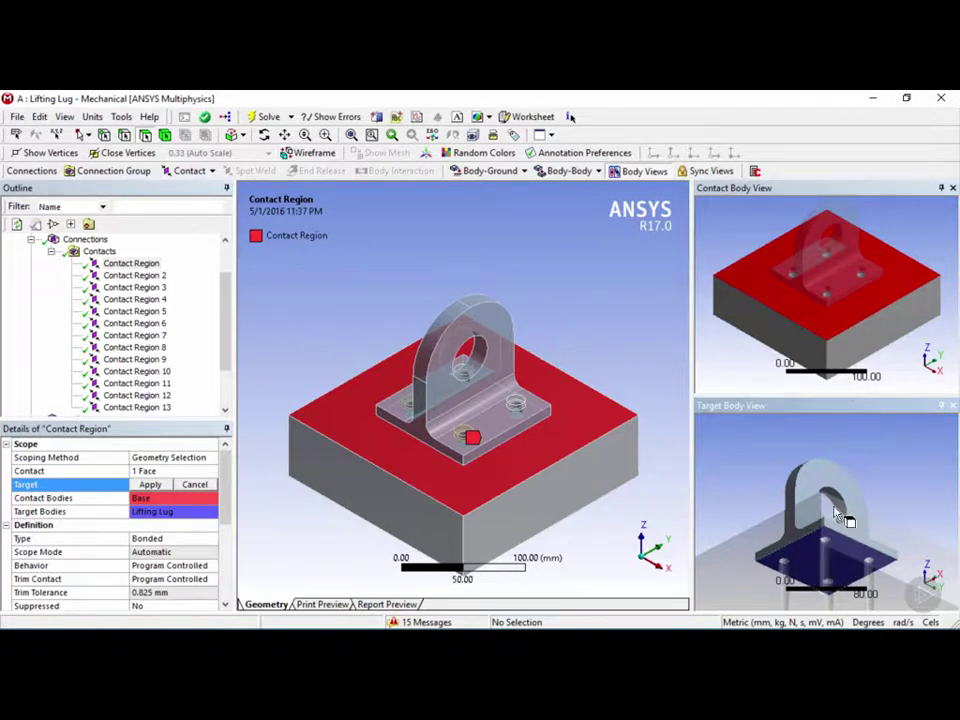
pyautogui.click(840, 560)
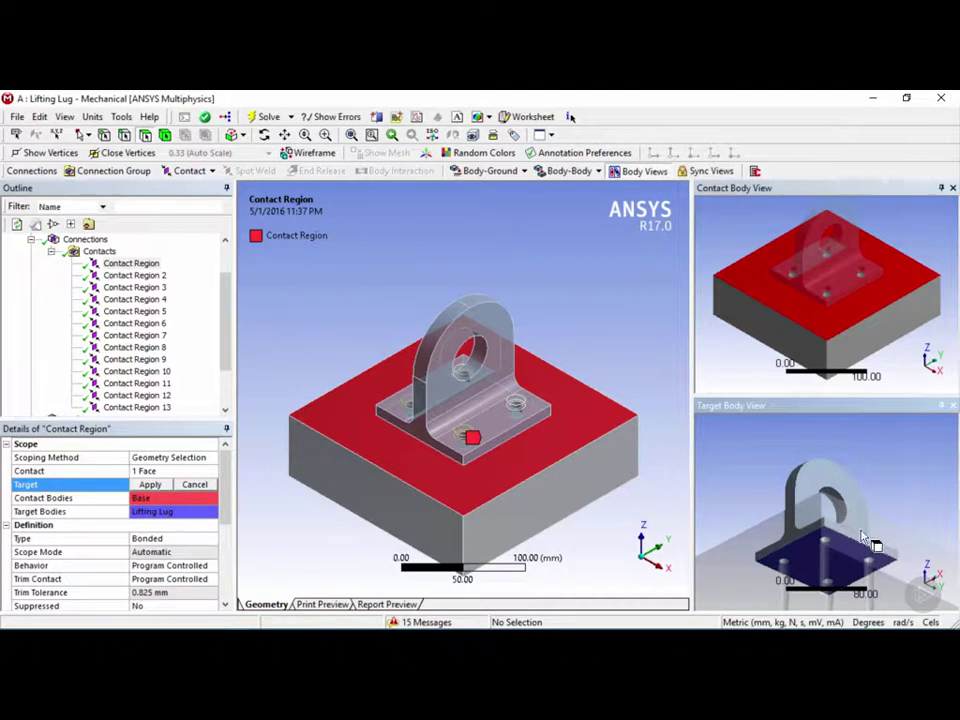
# Apply the lug underside as target, then set Type to Frictional with friction coefficient 0.2
pyautogui.click(110, 540)
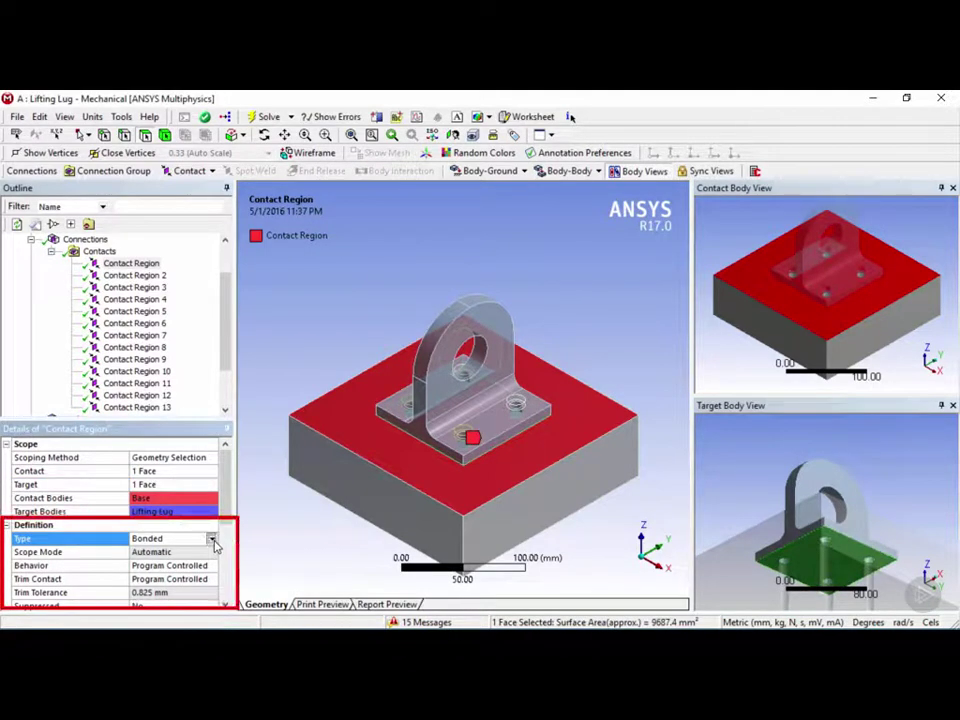
pyautogui.click(212, 539)
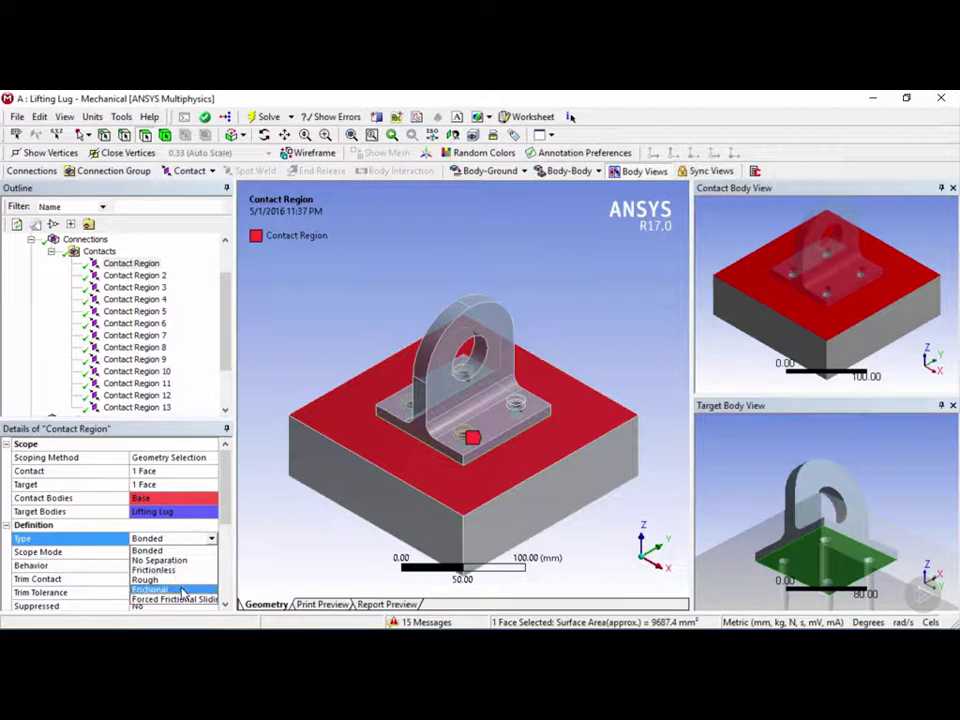
pyautogui.click(182, 591)
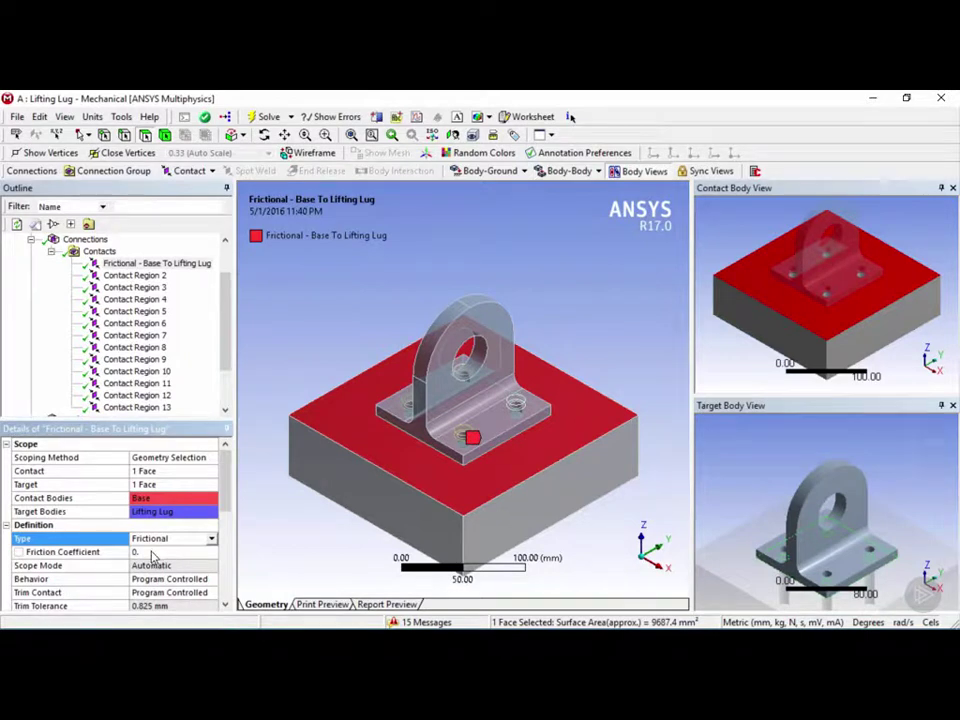
pyautogui.click(153, 552)
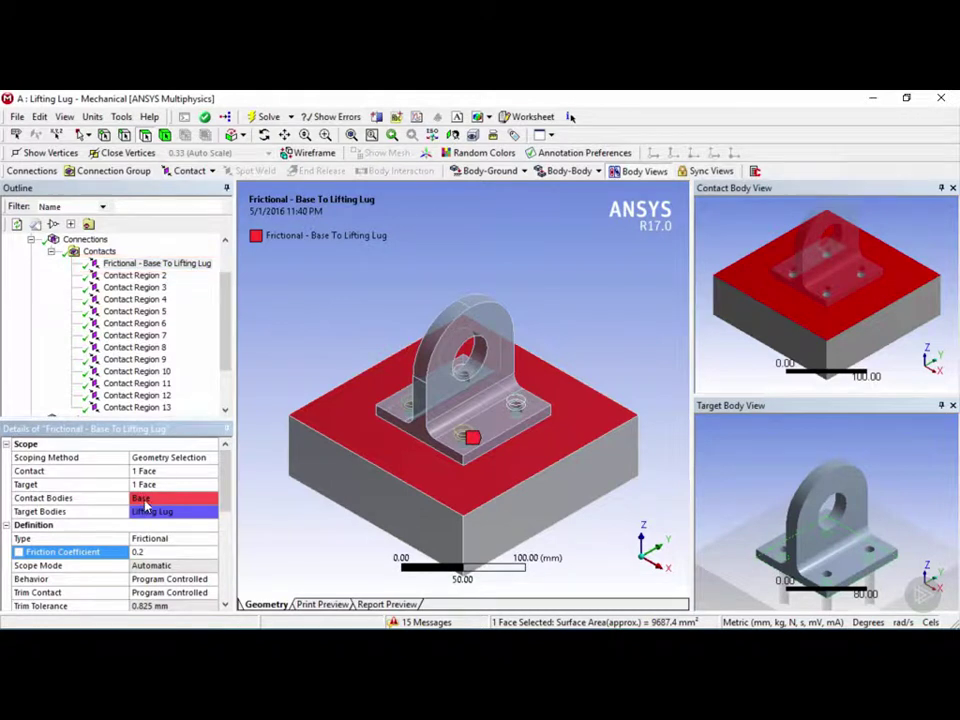
pyautogui.moveTo(229, 470)
pyautogui.mouseDown()
pyautogui.moveTo(214, 555)
pyautogui.moveTo(227, 455)
pyautogui.mouseUp()
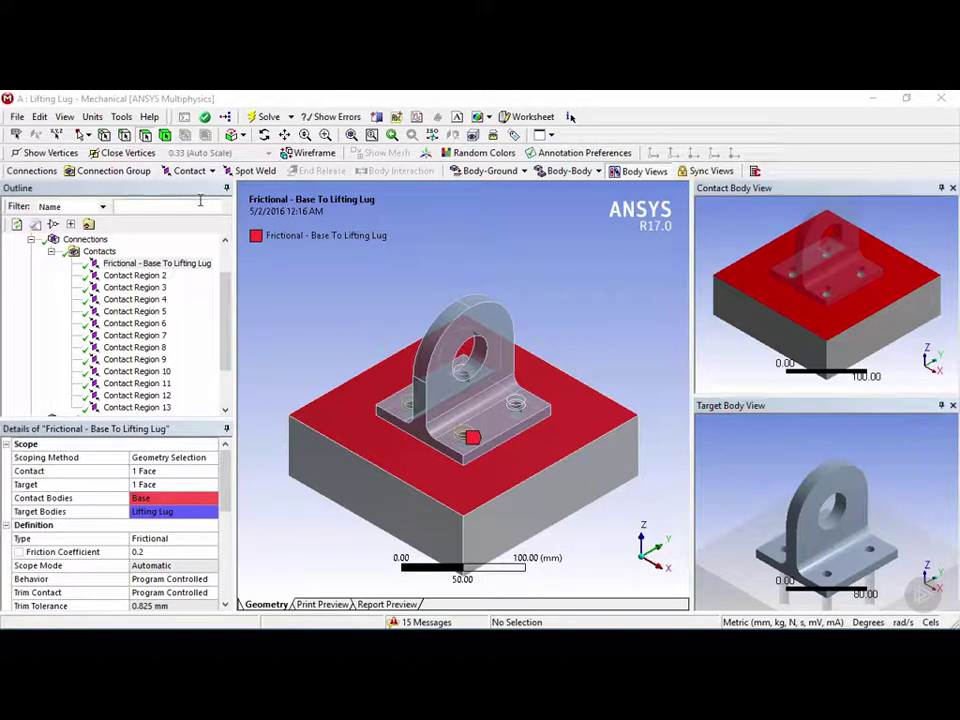
pyautogui.click(122, 117)
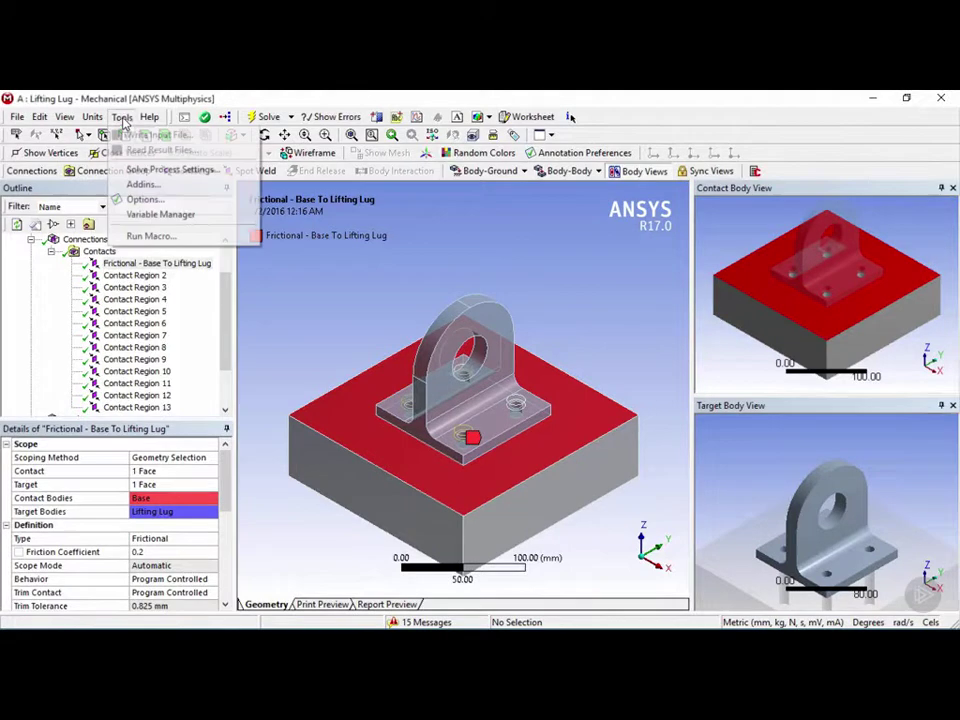
pyautogui.click(165, 202)
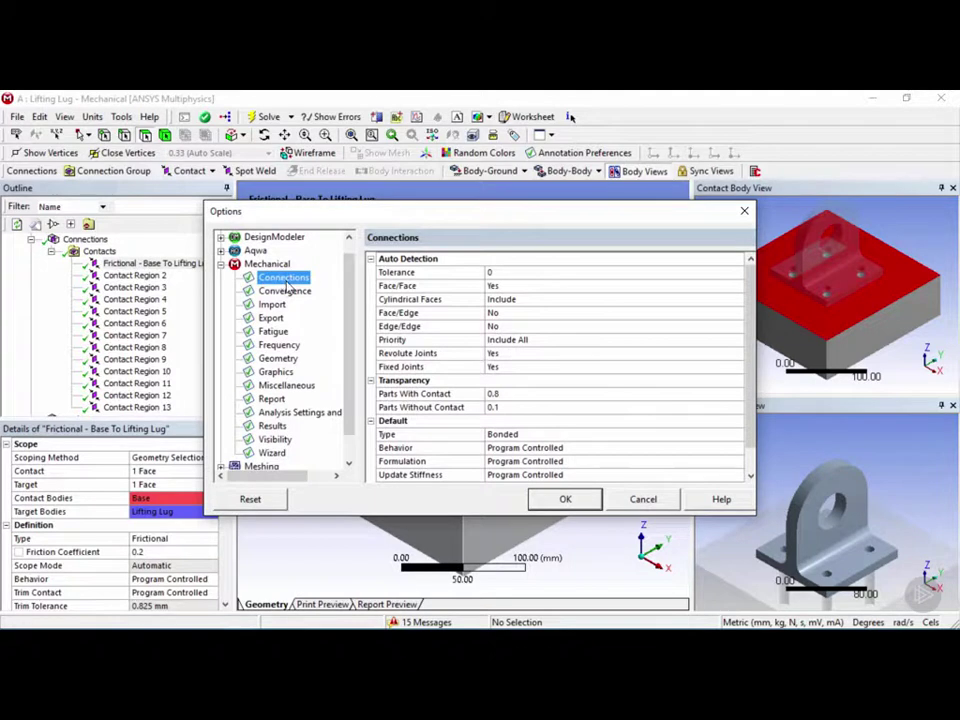
pyautogui.click(519, 273)
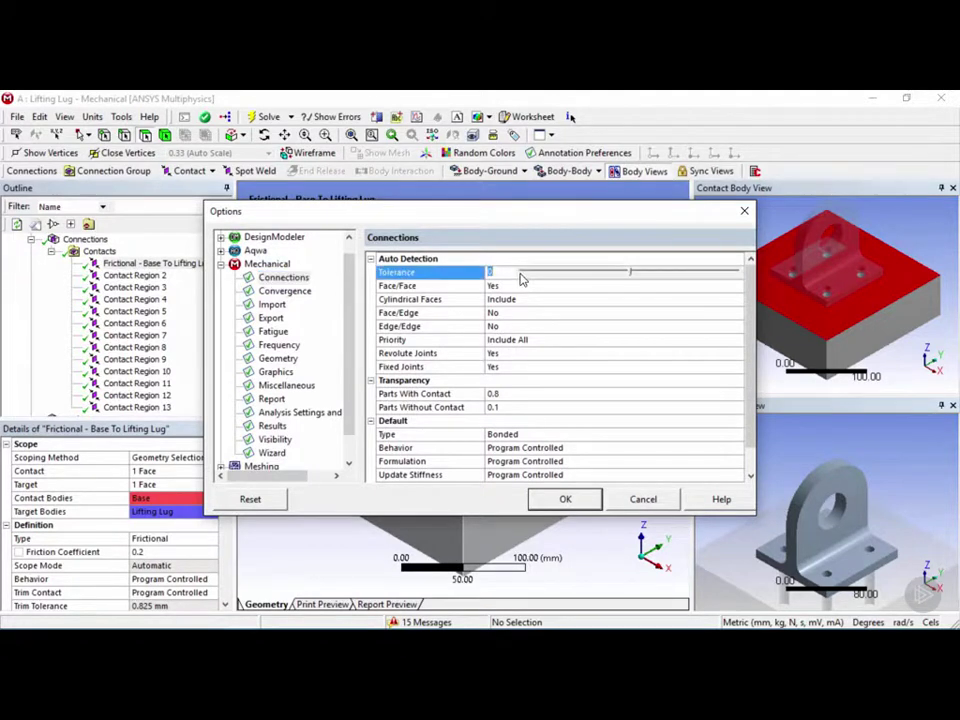
pyautogui.click(616, 288)
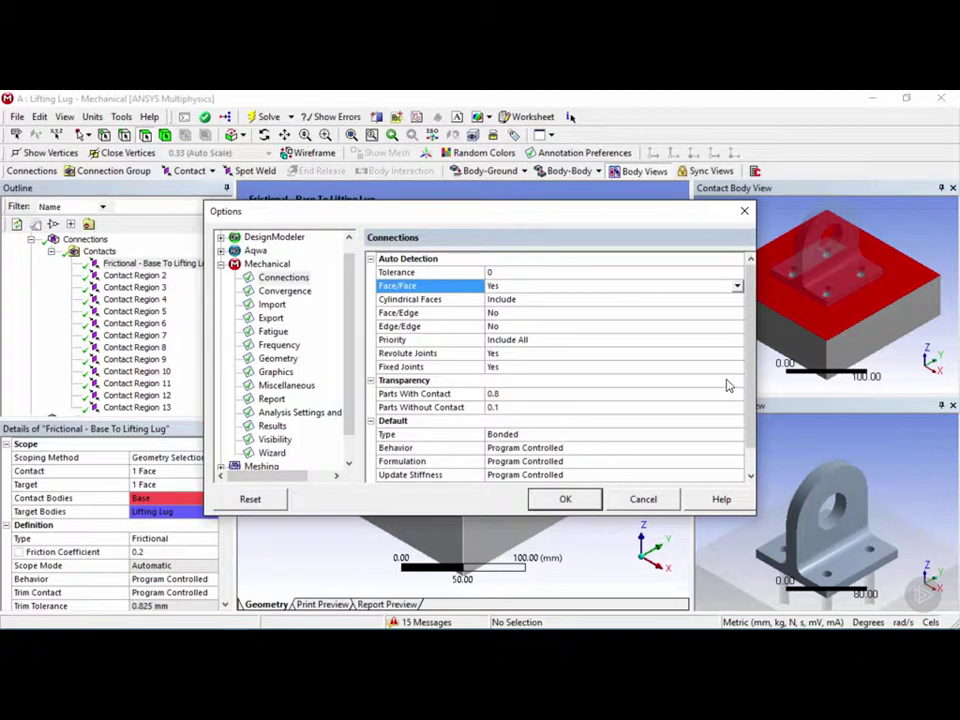
pyautogui.click(545, 437)
pyautogui.click(738, 436)
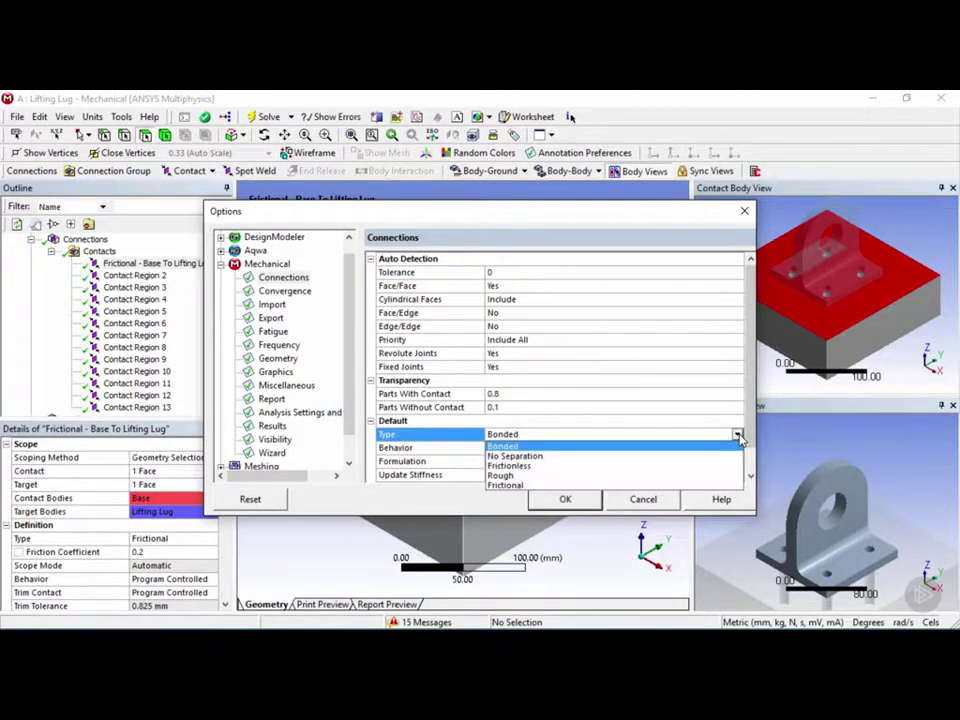
pyautogui.click(463, 441)
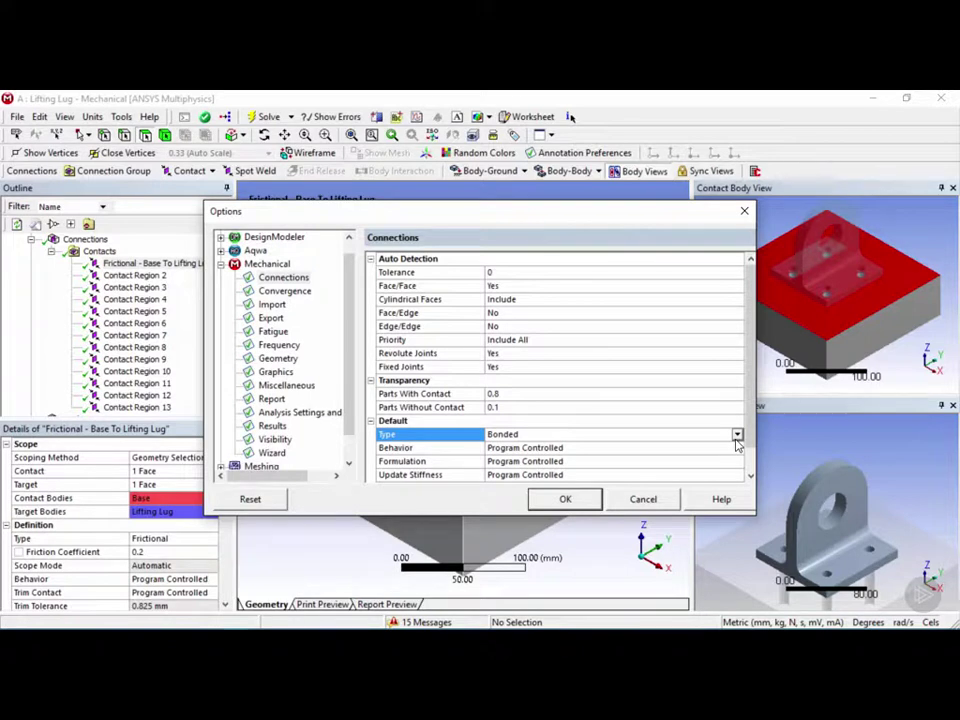
pyautogui.click(643, 499)
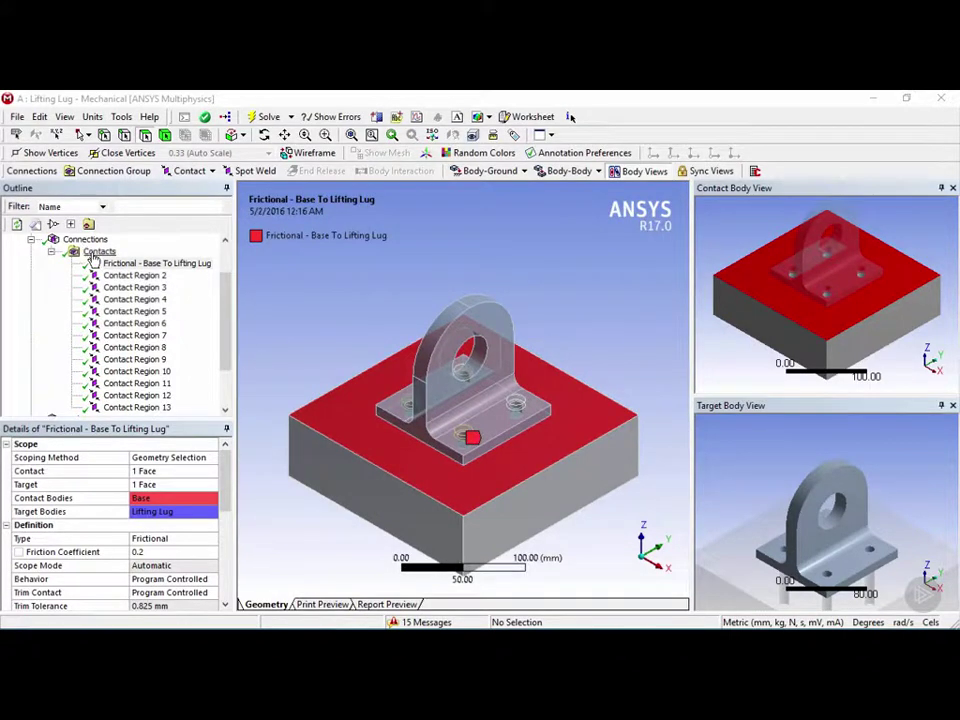
# Delete the whole auto-generated Contacts folder, confirming Yes, leaving Connections empty
pyautogui.click(96, 252)
pyautogui.rightClick(96, 252)
pyautogui.click(163, 396)
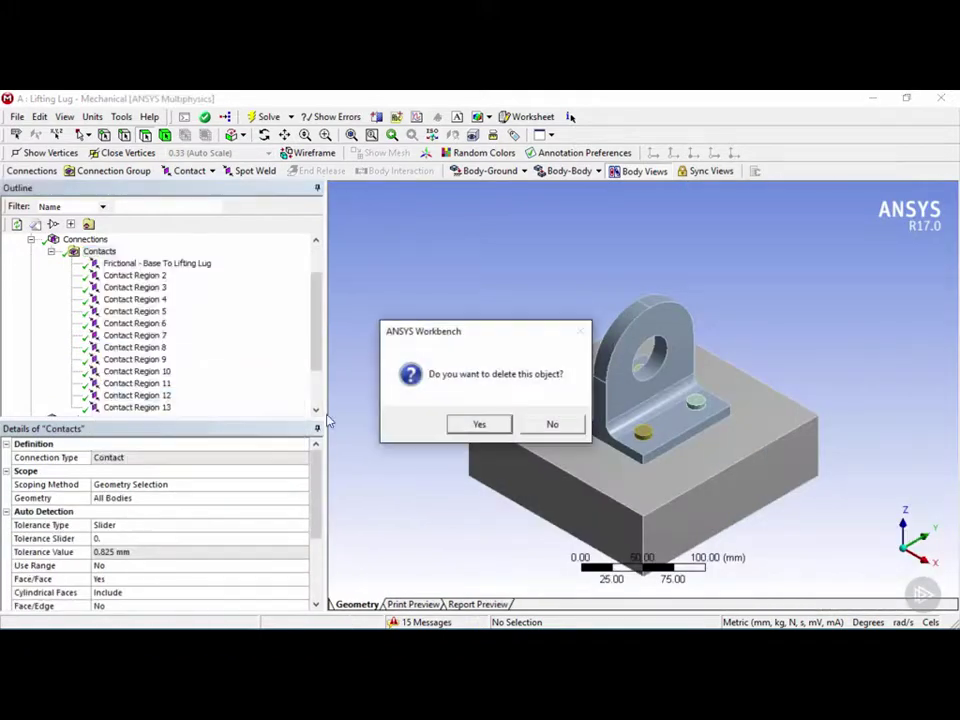
pyautogui.click(479, 424)
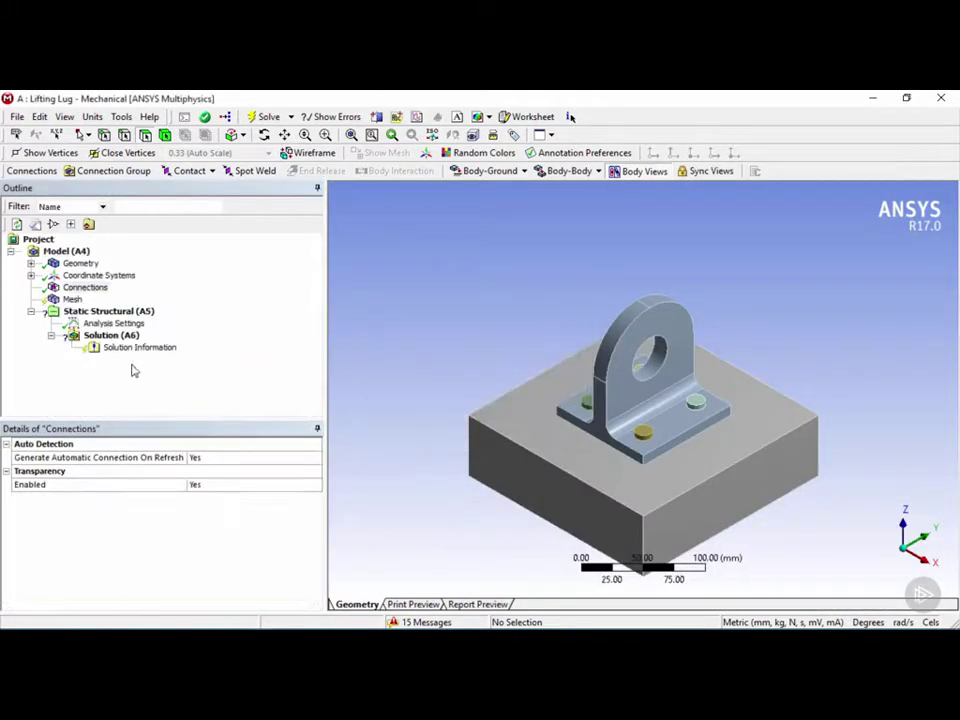
pyautogui.click(77, 289)
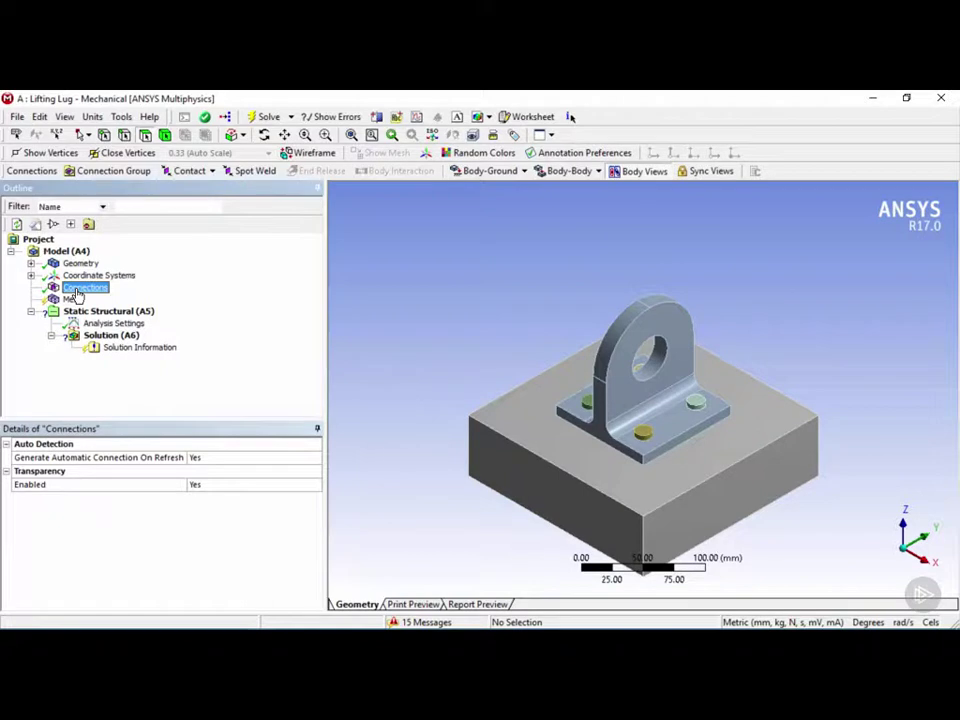
pyautogui.rightClick(91, 292)
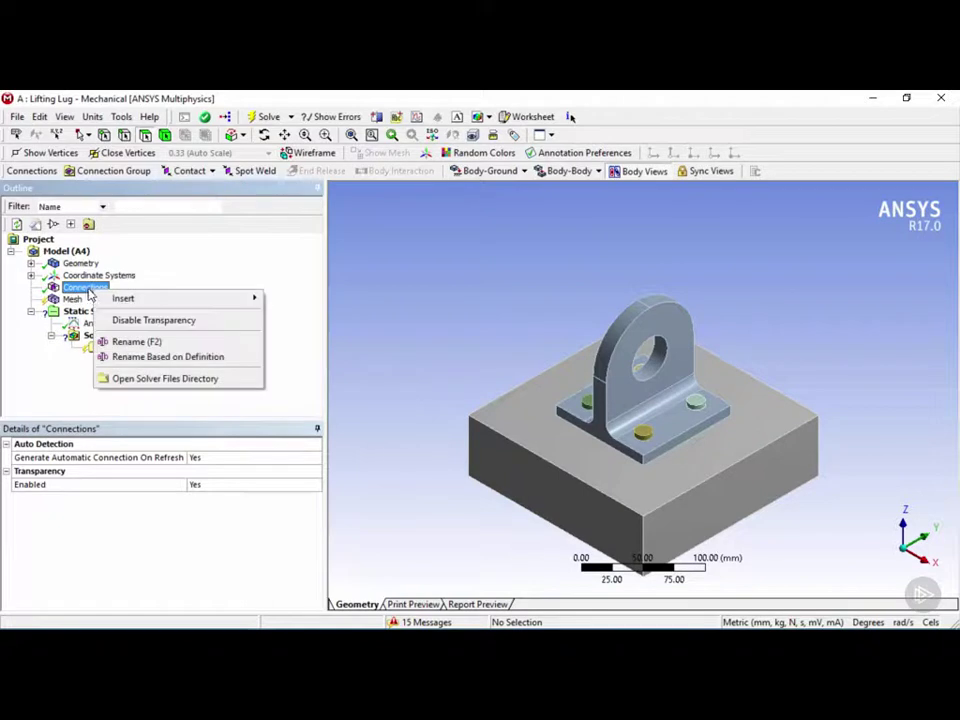
# Insert a Manual Contact Region with the base block's top face as the contact side
pyautogui.moveTo(139, 301)
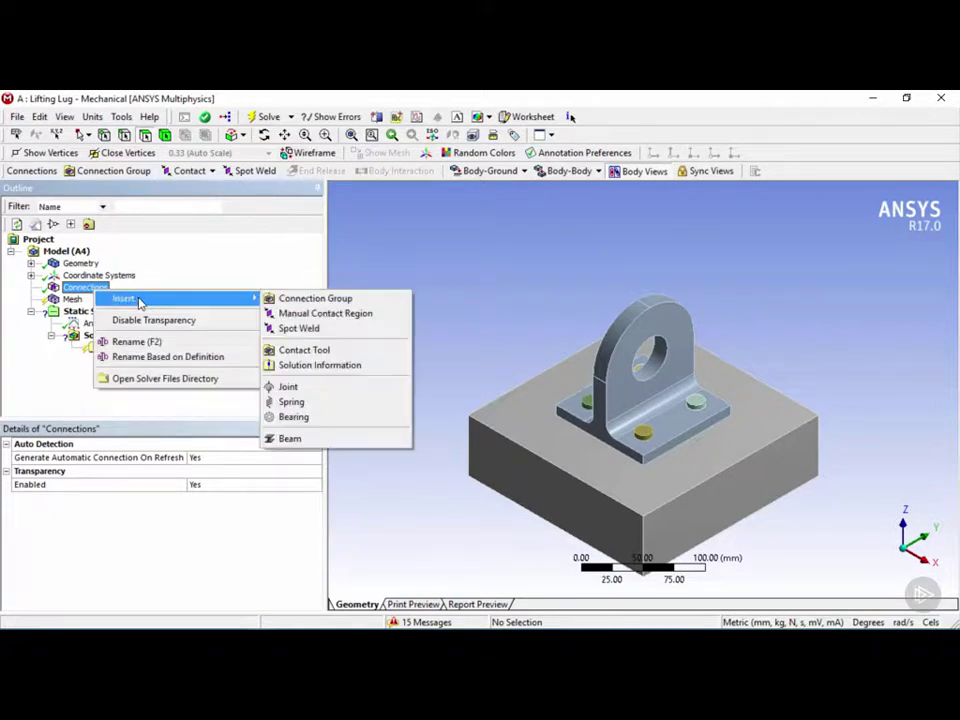
pyautogui.click(381, 314)
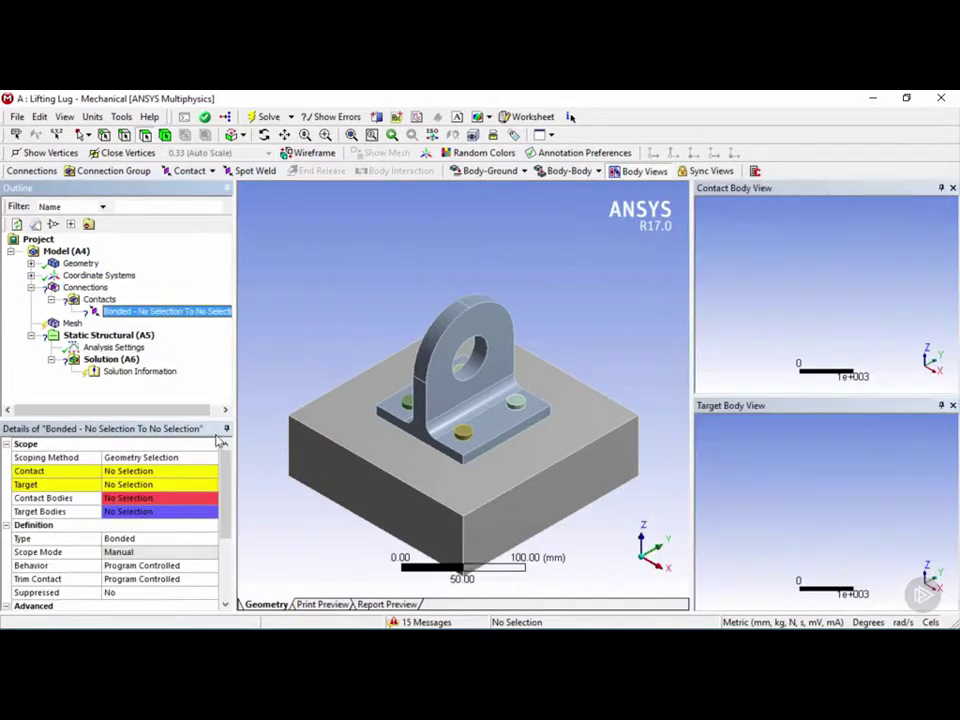
pyautogui.click(181, 474)
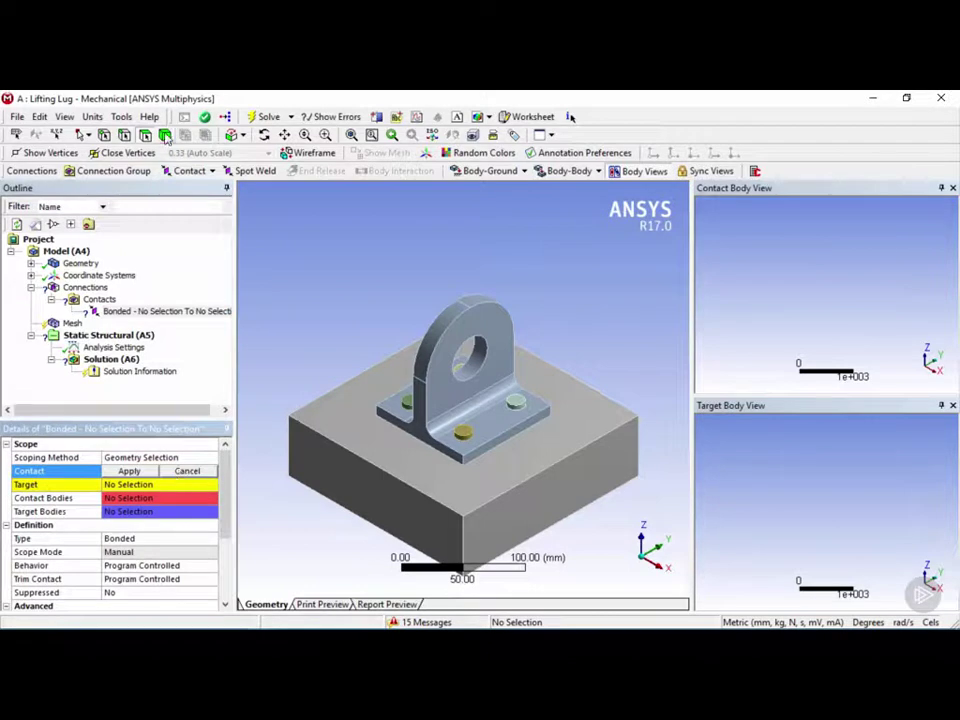
pyautogui.click(341, 433)
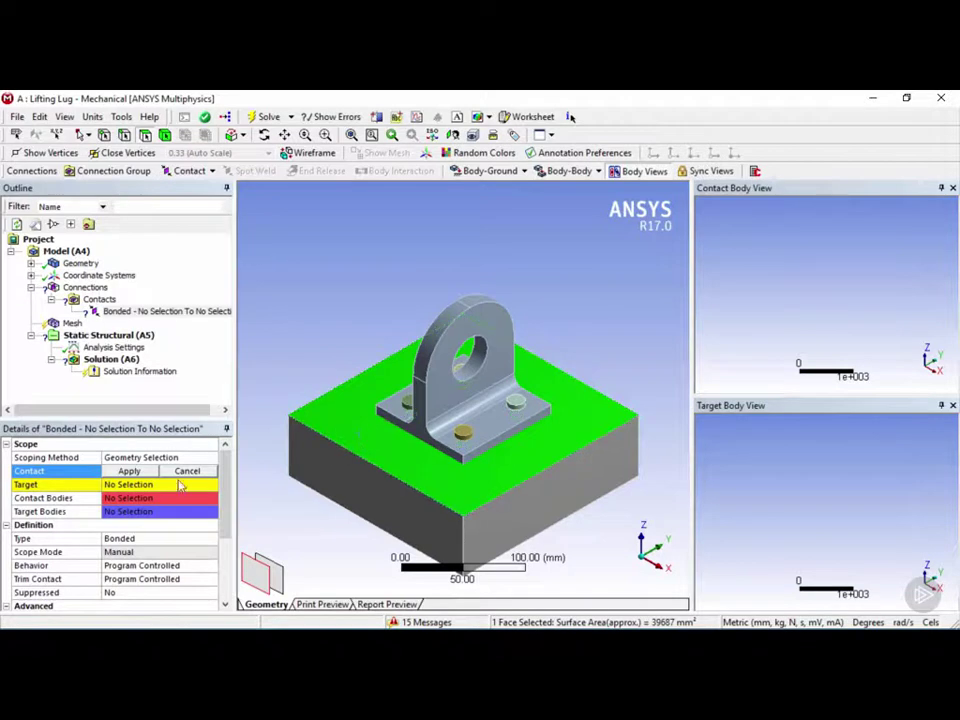
pyautogui.click(131, 473)
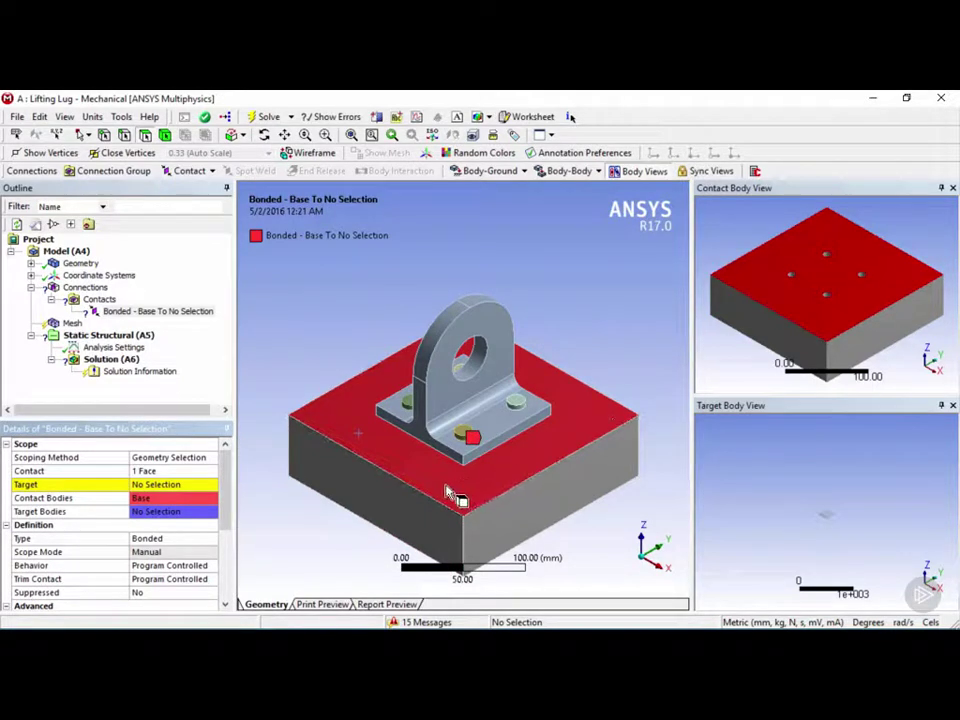
# Hide the base block and apply the lifting lug's underside face as the target side
pyautogui.moveTo(461, 521); pyautogui.dragTo(459, 484, button='middle')
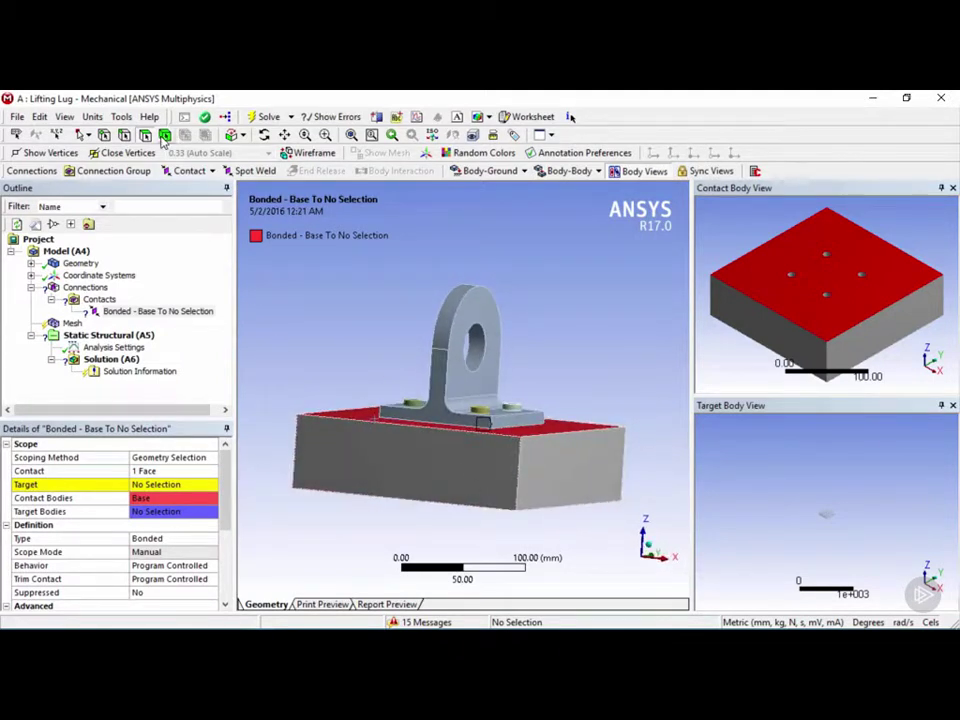
pyautogui.click(166, 135)
pyautogui.click(452, 463)
pyautogui.rightClick(449, 458)
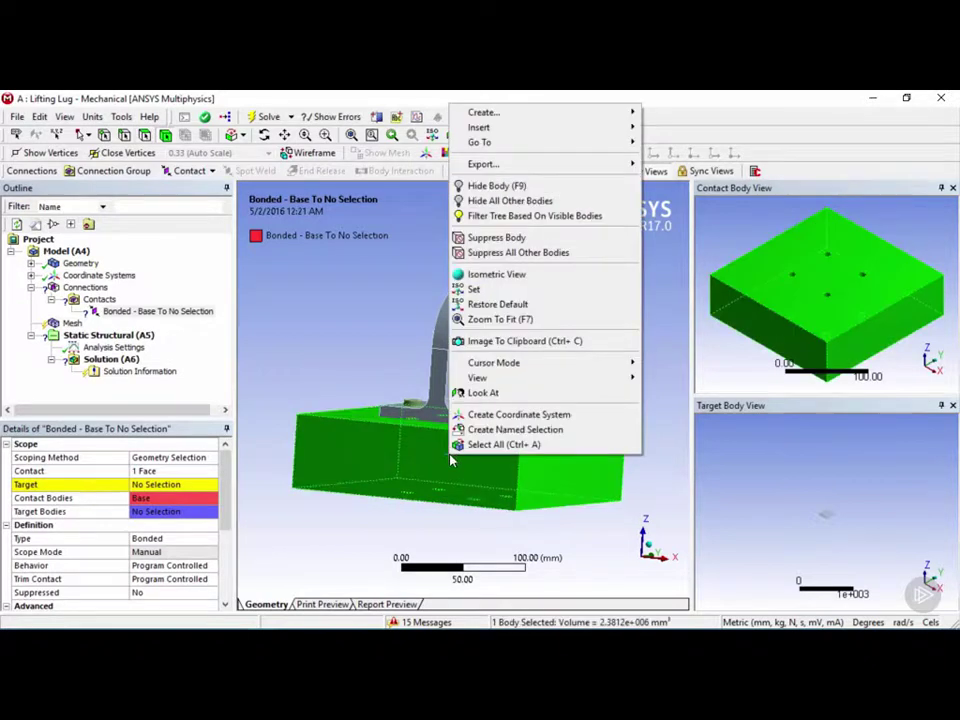
pyautogui.click(497, 186)
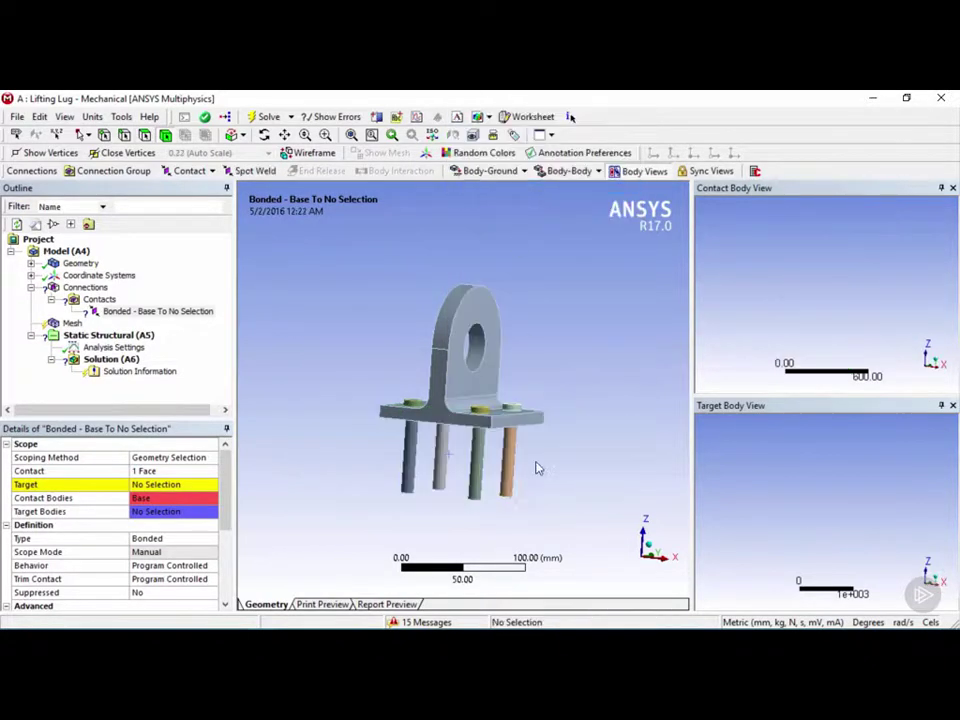
pyautogui.moveTo(510, 477); pyautogui.dragTo(455, 415, button='middle')
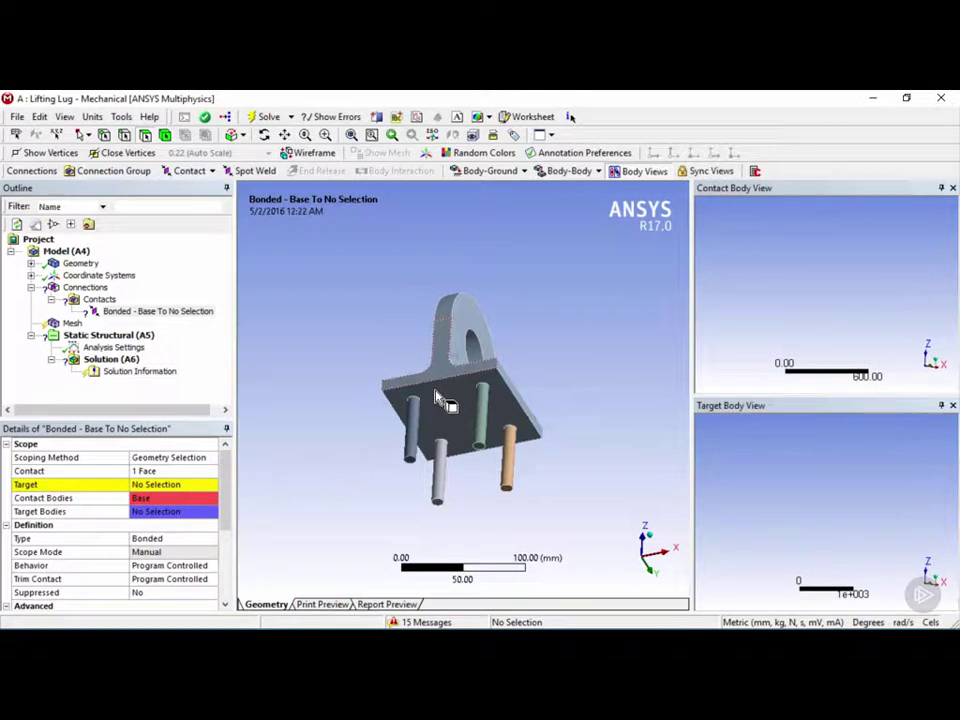
pyautogui.click(460, 421)
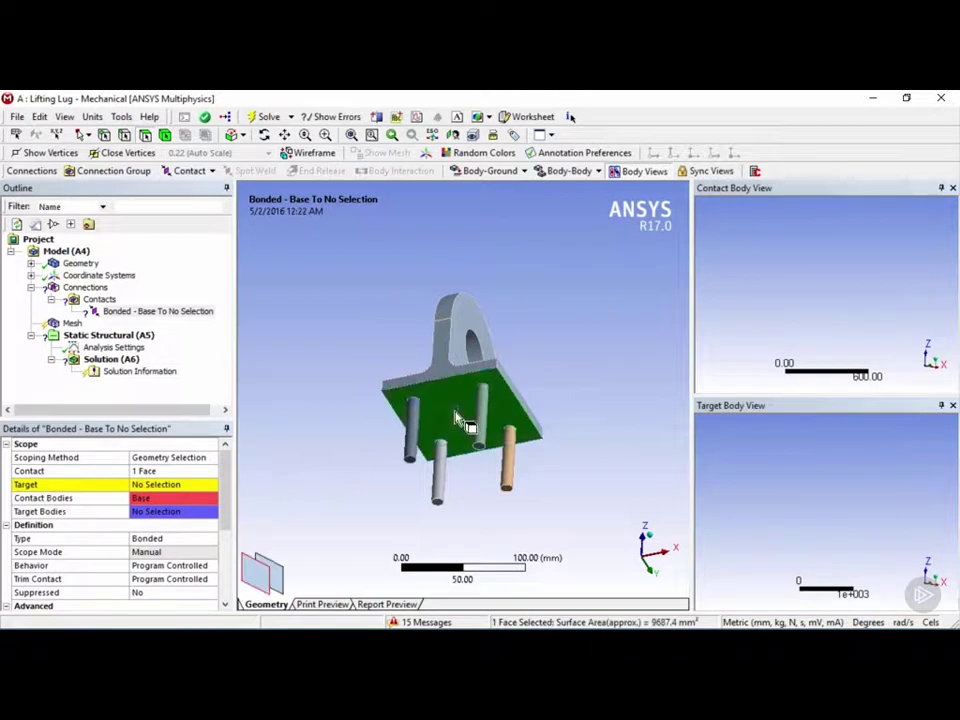
pyautogui.click(155, 484)
pyautogui.click(155, 486)
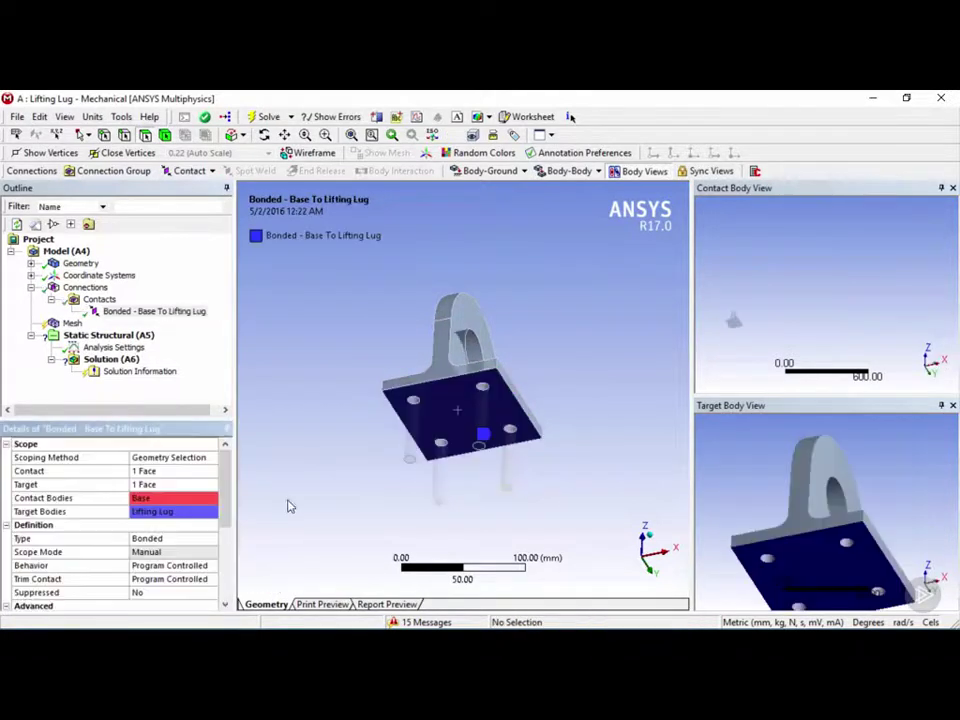
# Show all bodies again, restore the top view, and keep the contact type Bonded
pyautogui.rightClick(566, 339)
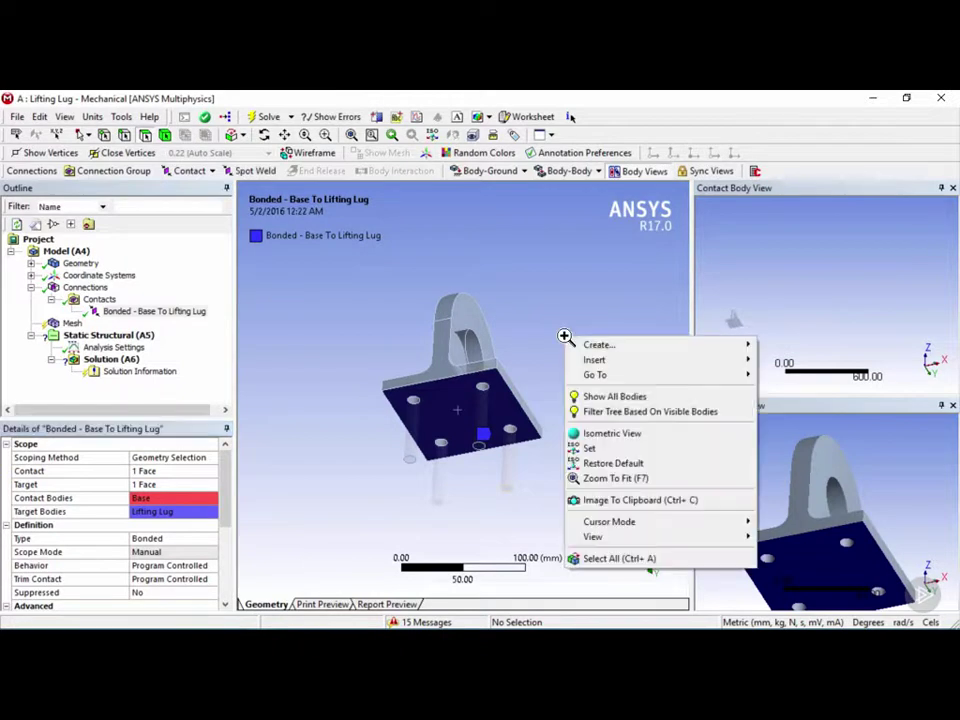
pyautogui.click(612, 397)
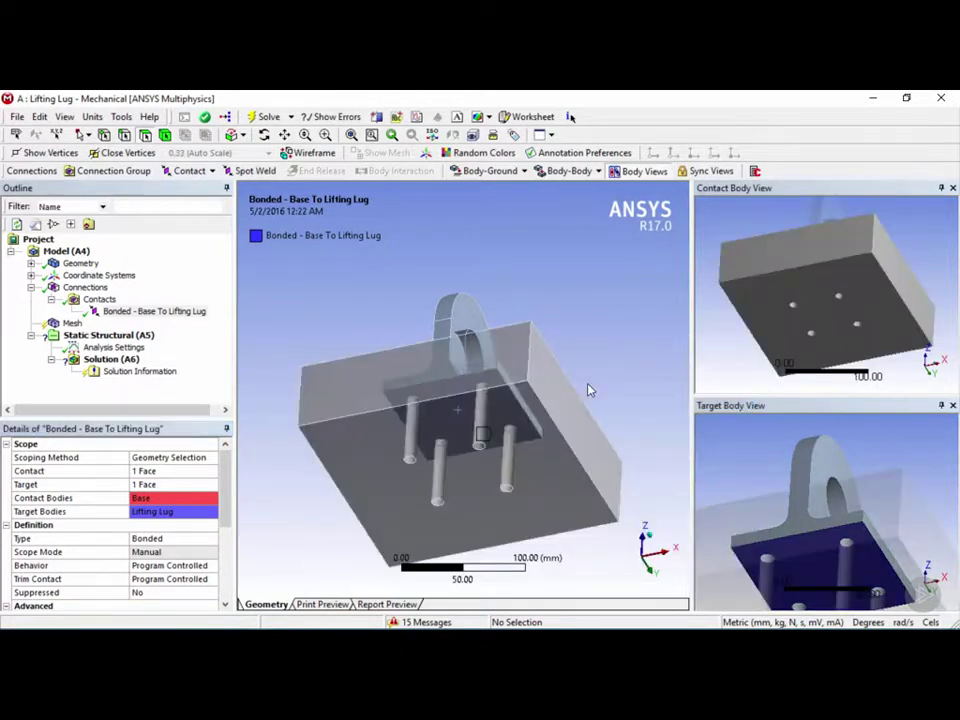
pyautogui.moveTo(547, 351); pyautogui.dragTo(495, 411)
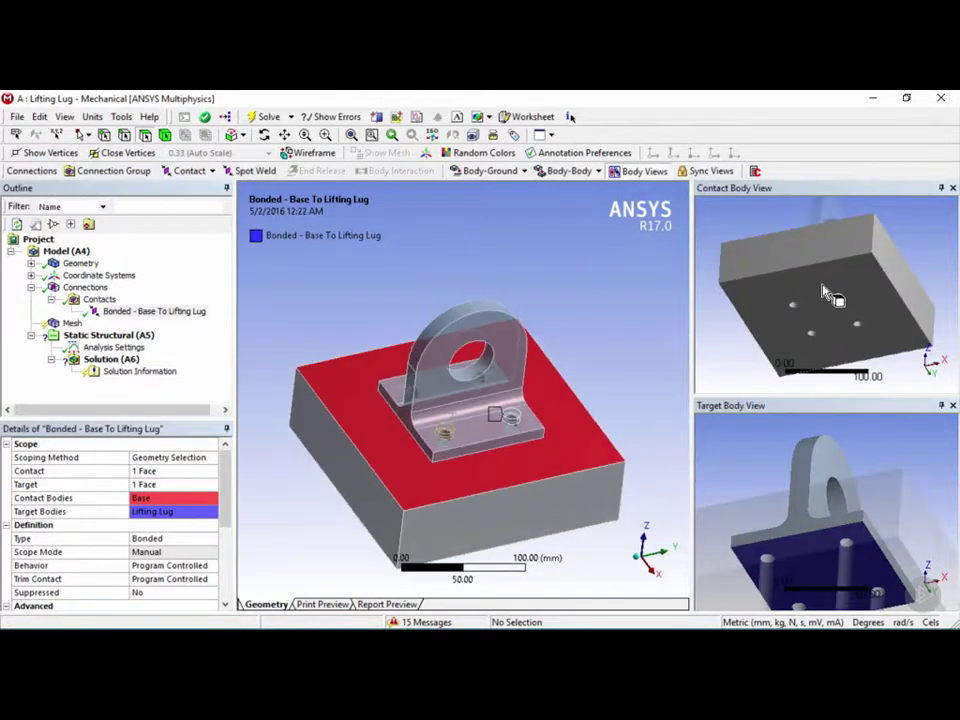
pyautogui.moveTo(822, 276); pyautogui.dragTo(804, 302)
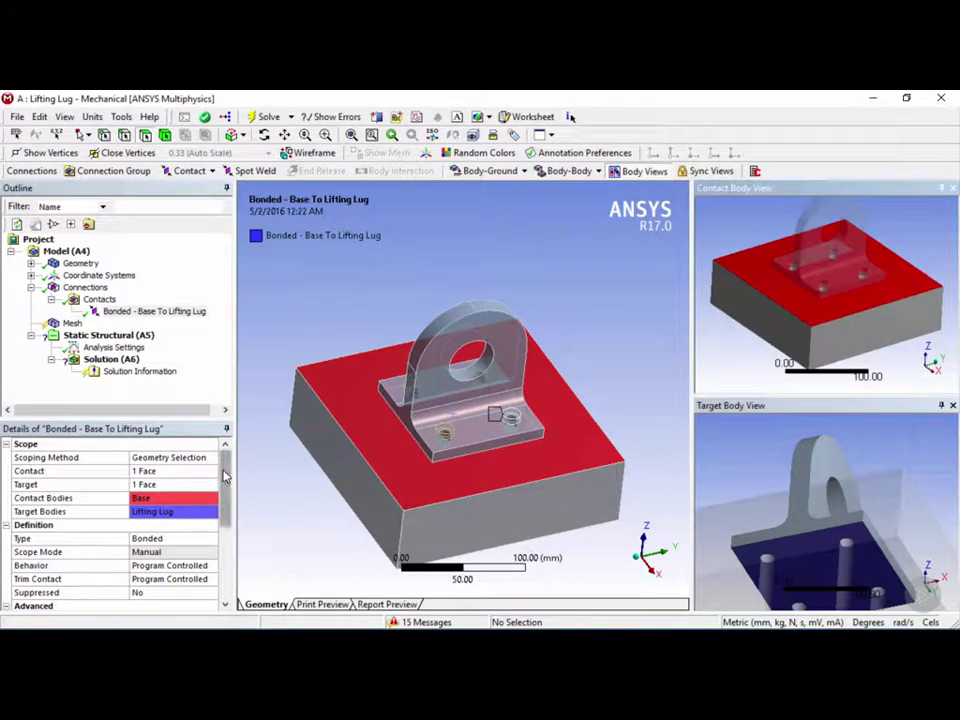
pyautogui.moveTo(226, 474); pyautogui.dragTo(176, 506)
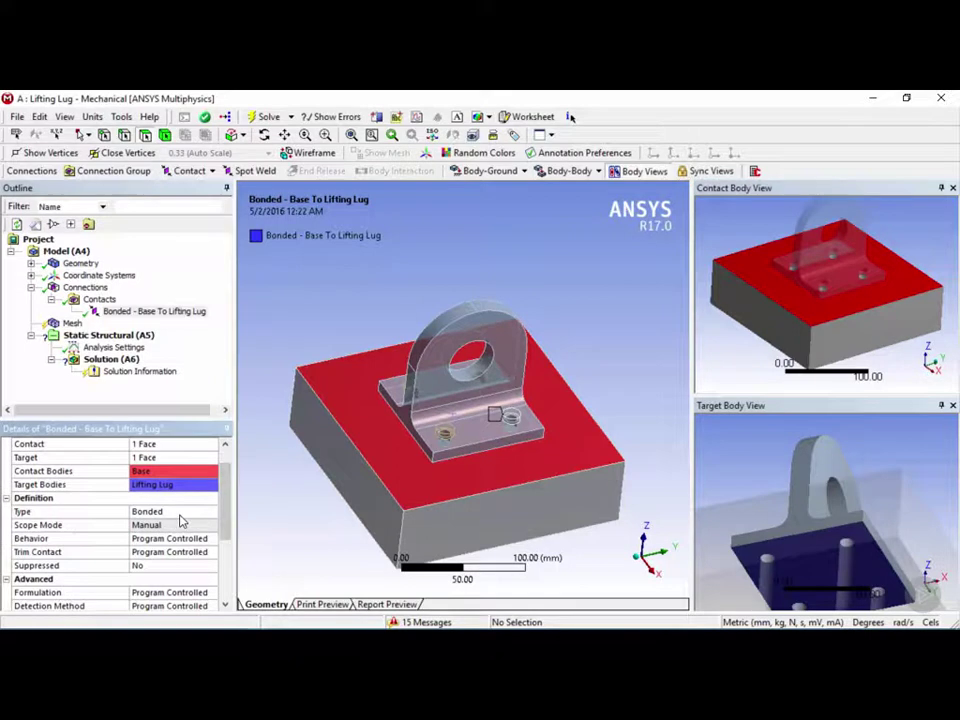
pyautogui.click(211, 512)
pyautogui.click(212, 511)
pyautogui.click(225, 513)
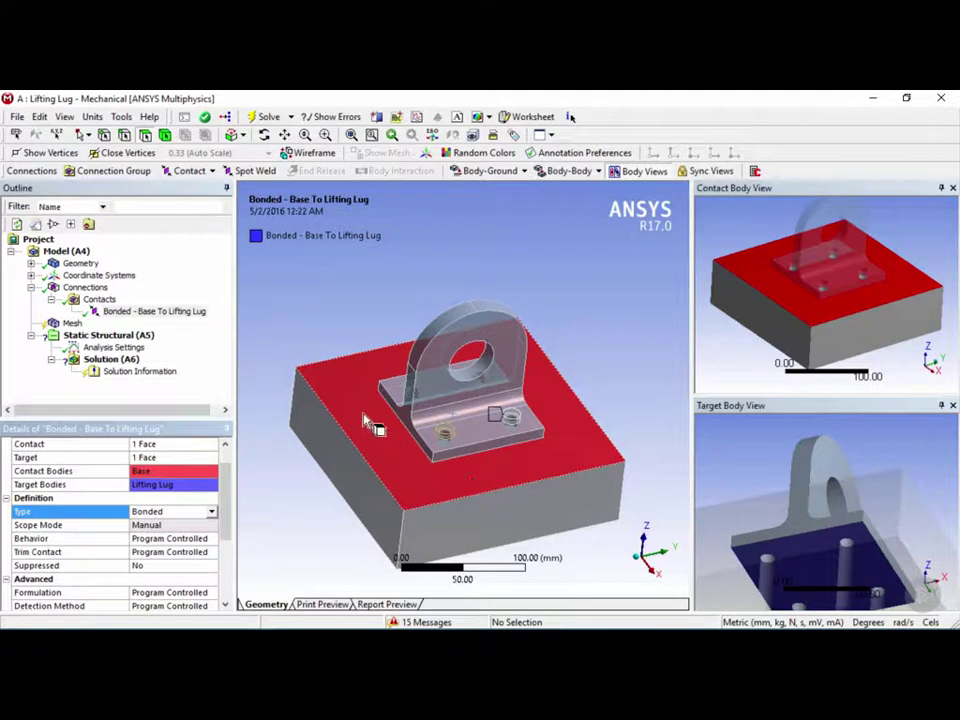
pyautogui.click(100, 300)
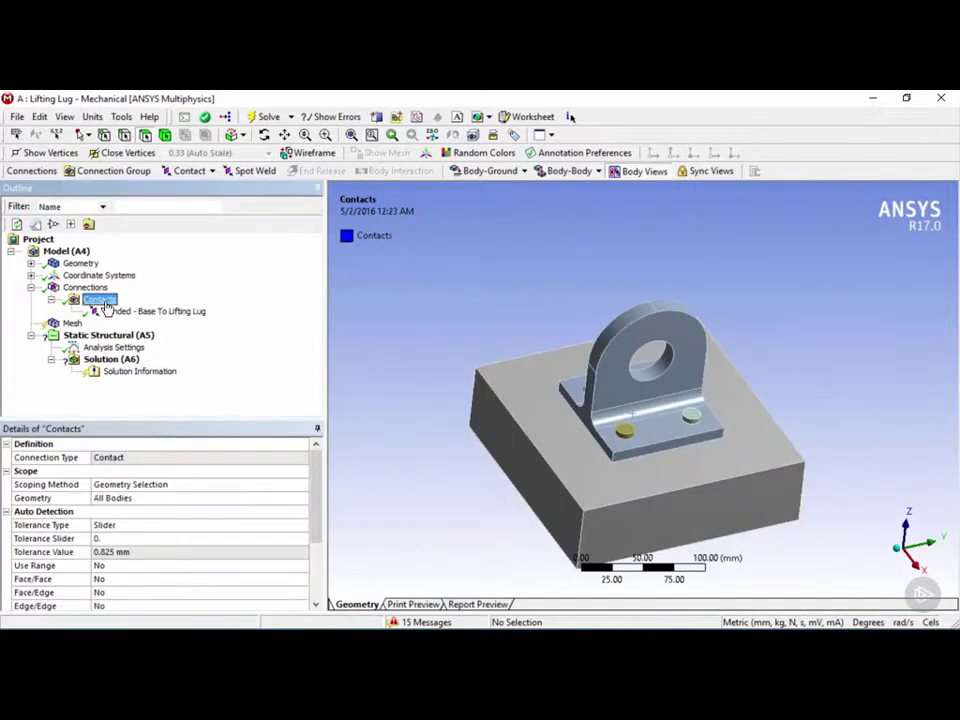
# Delete the Contacts folder holding the manual bonded contact
pyautogui.rightClick(106, 306)
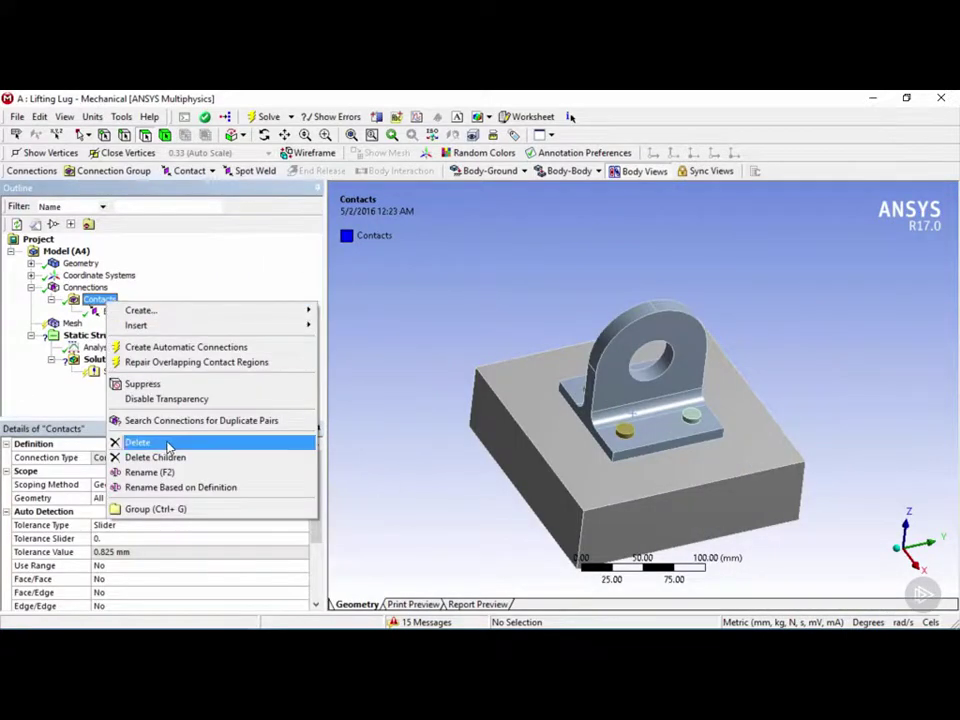
pyautogui.click(172, 446)
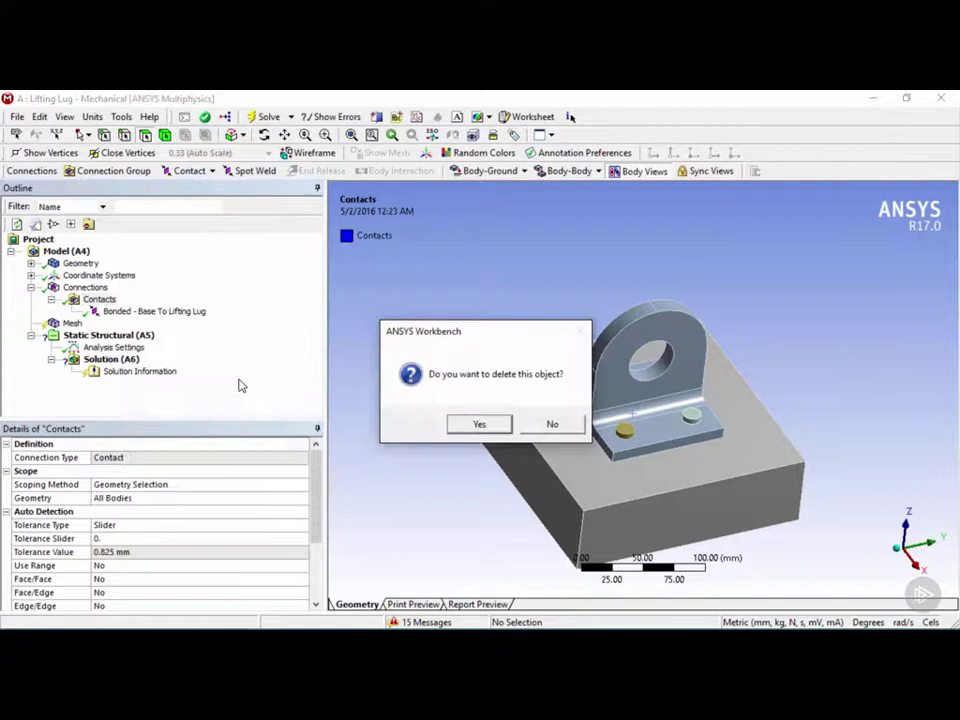
pyautogui.click(481, 423)
pyautogui.rightClick(90, 288)
pyautogui.click(90, 290)
# Insert a new connection group, auto-detect its contacts, and expand it to list Contact Region through 13
pyautogui.rightClick(90, 288)
pyautogui.moveTo(147, 300)
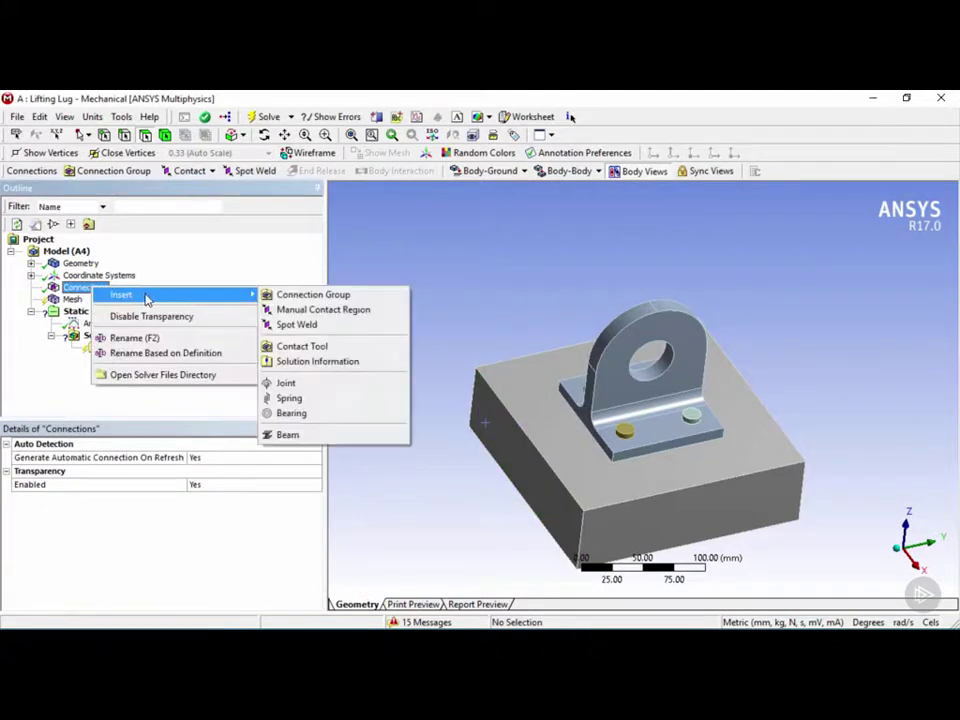
pyautogui.click(313, 295)
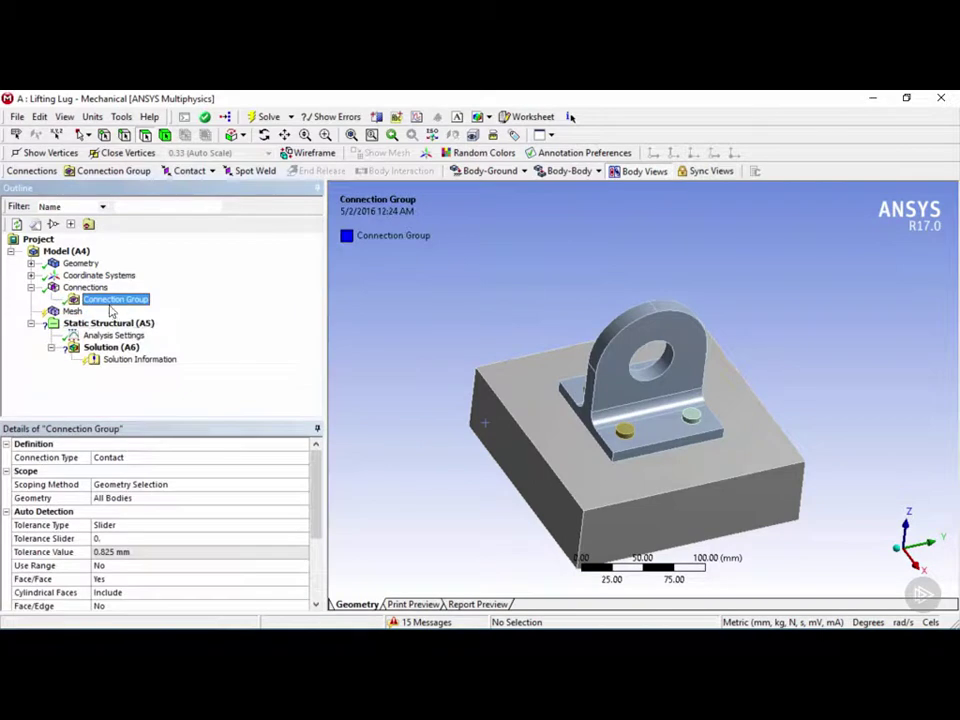
pyautogui.rightClick(125, 300)
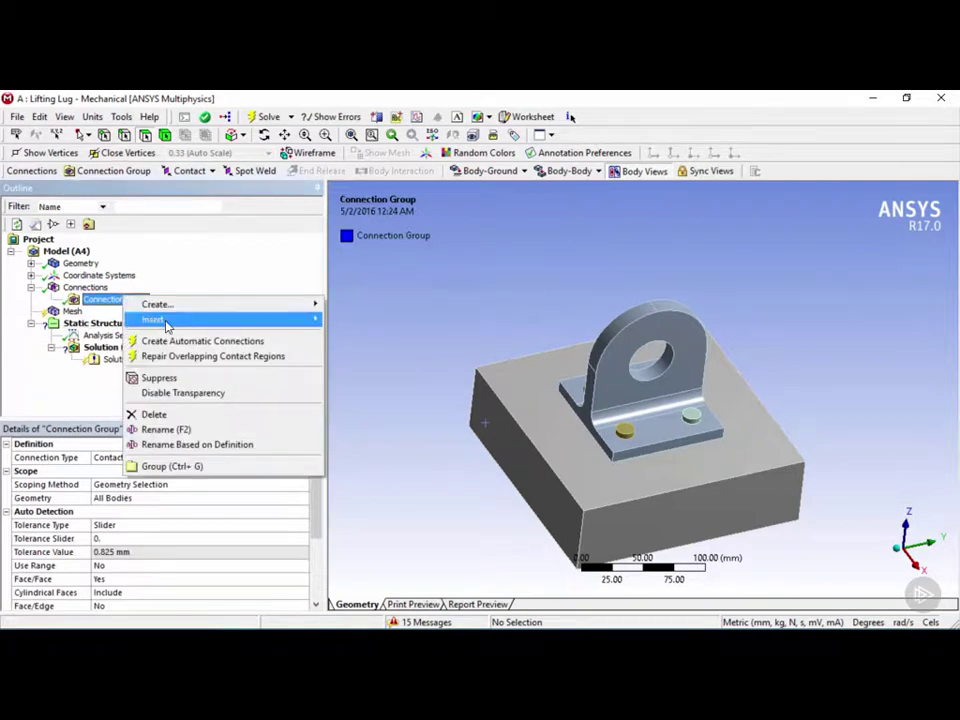
pyautogui.click(283, 344)
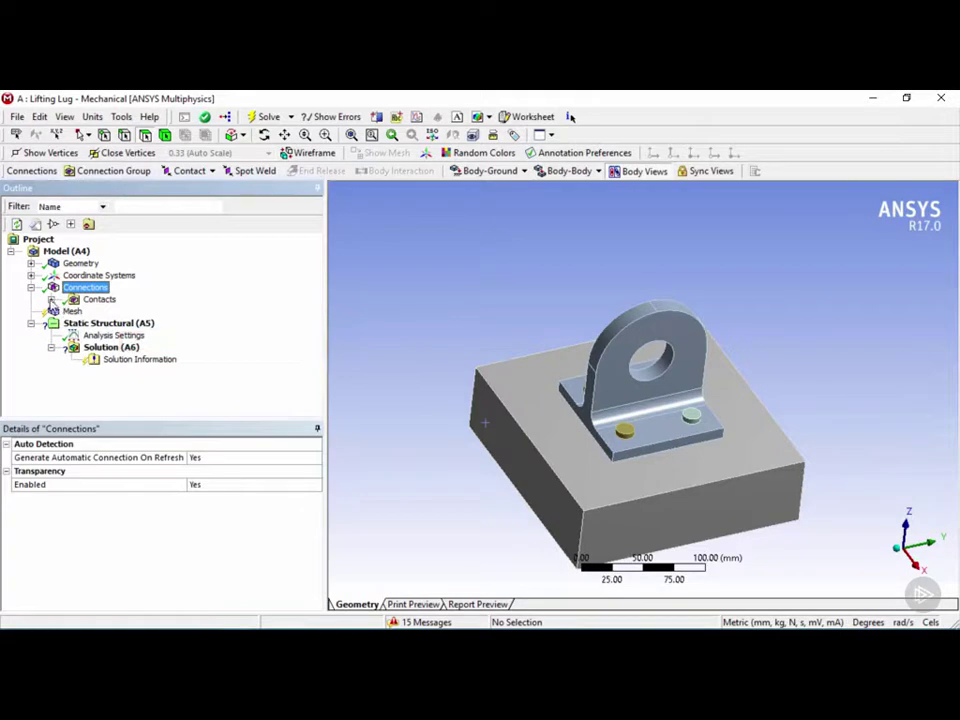
pyautogui.click(51, 299)
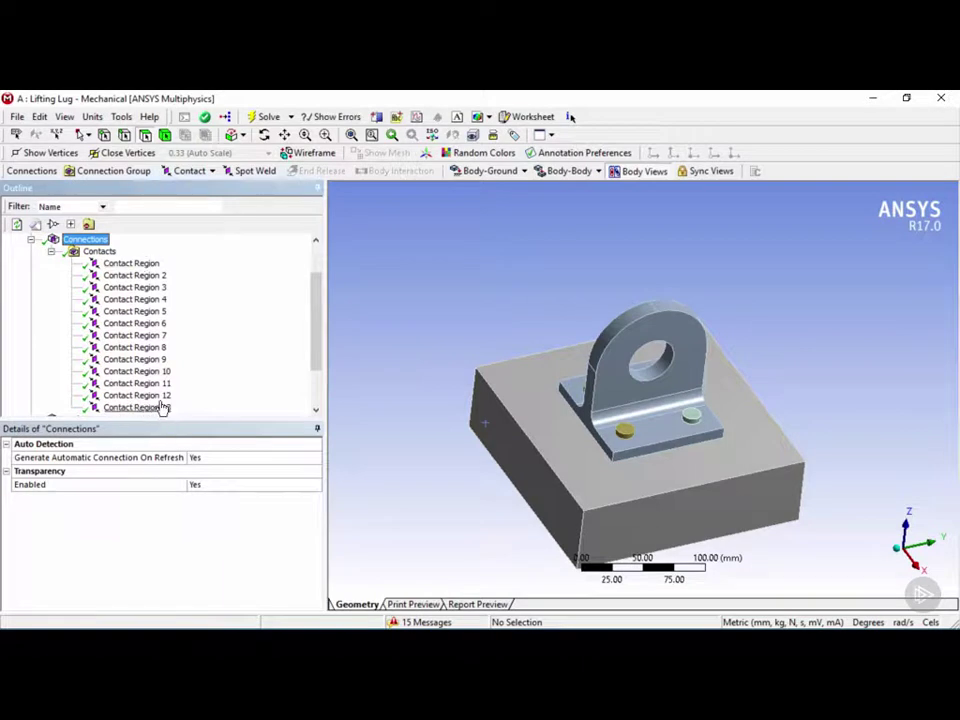
# Set the base-to-lifting-lug Contact Region to Frictional with friction coefficient 0.2
pyautogui.click(138, 265)
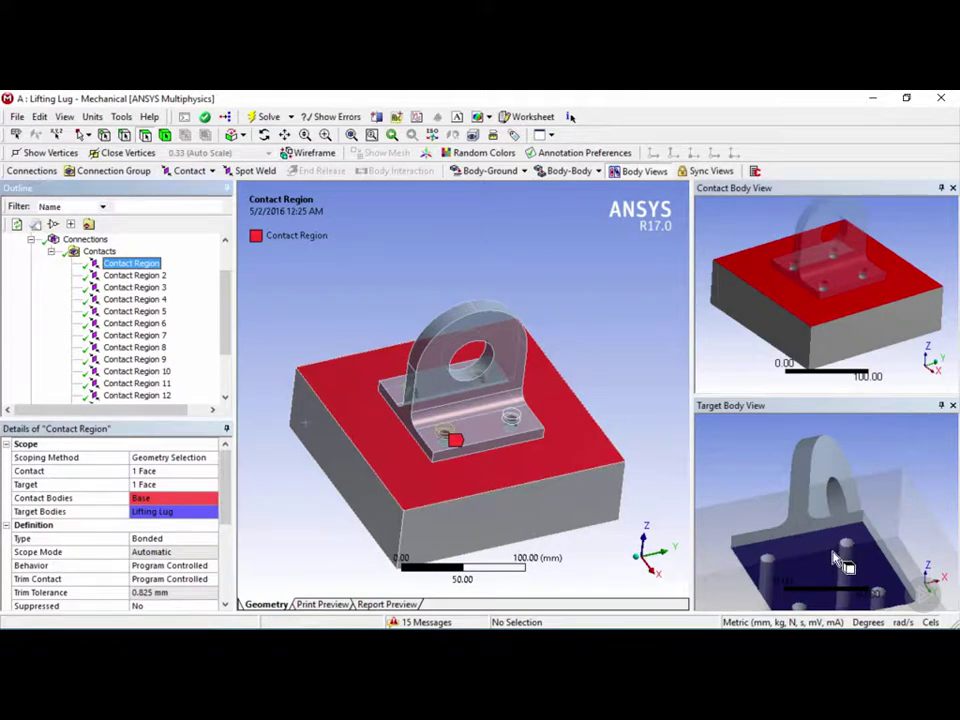
pyautogui.click(205, 540)
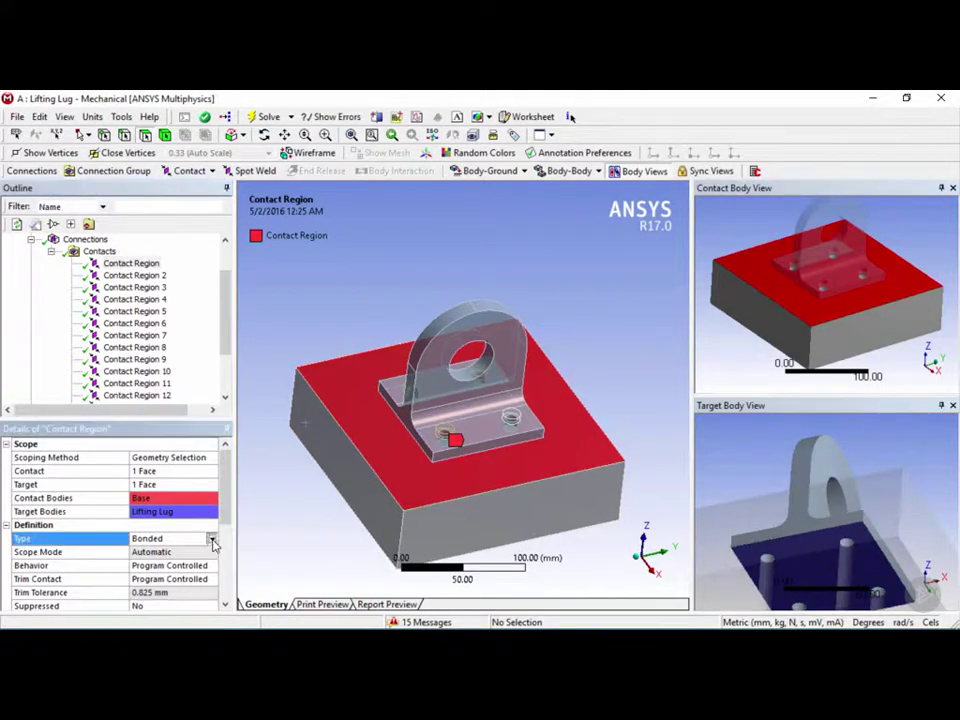
pyautogui.click(212, 541)
pyautogui.click(165, 587)
pyautogui.click(165, 552)
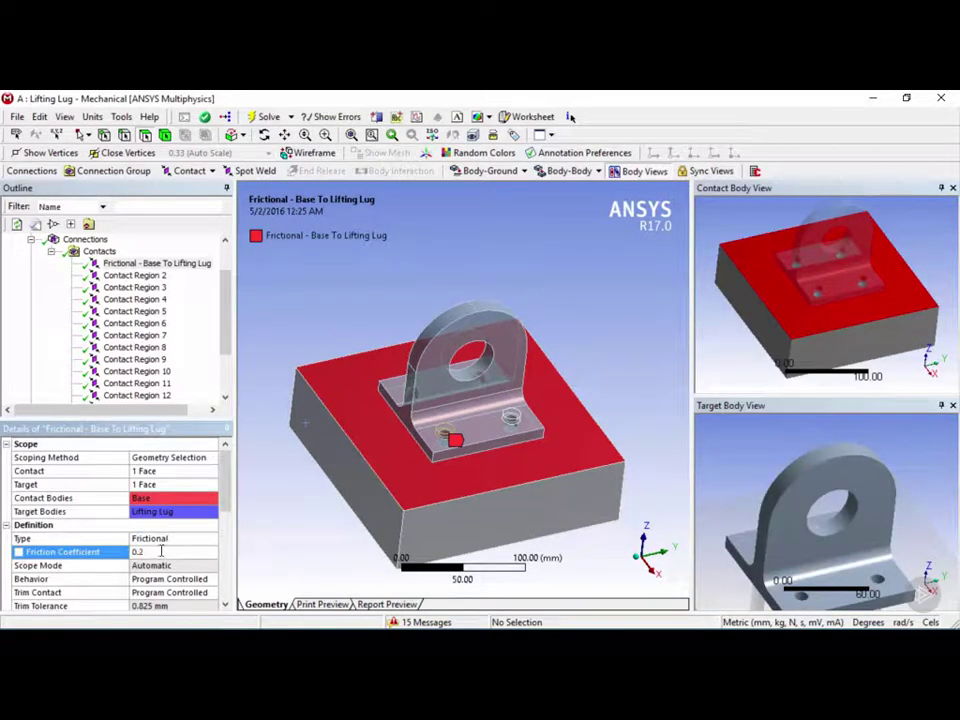
pyautogui.click(135, 275)
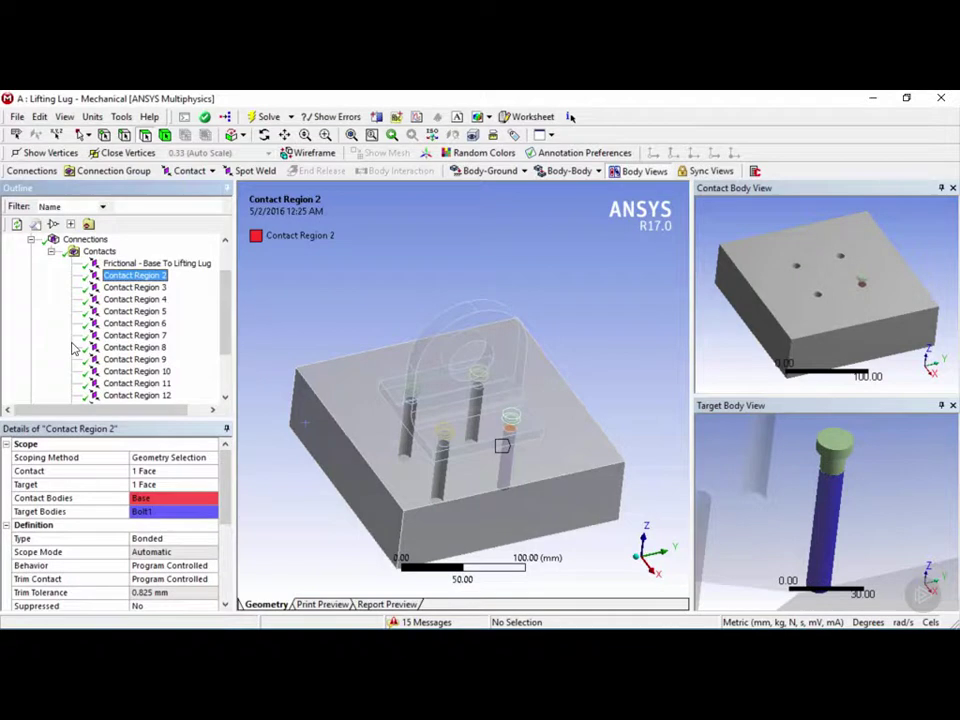
# Inspect and multi-select the base-to-bolt Contact Regions 2, 3, 4 and 5
pyautogui.click(135, 287)
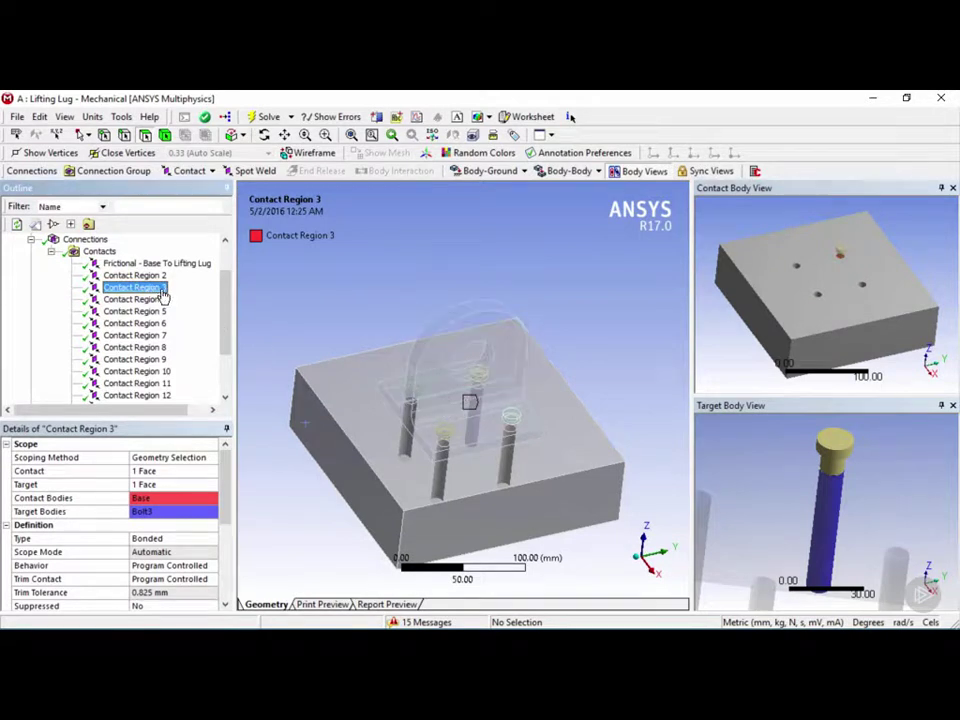
pyautogui.click(160, 299)
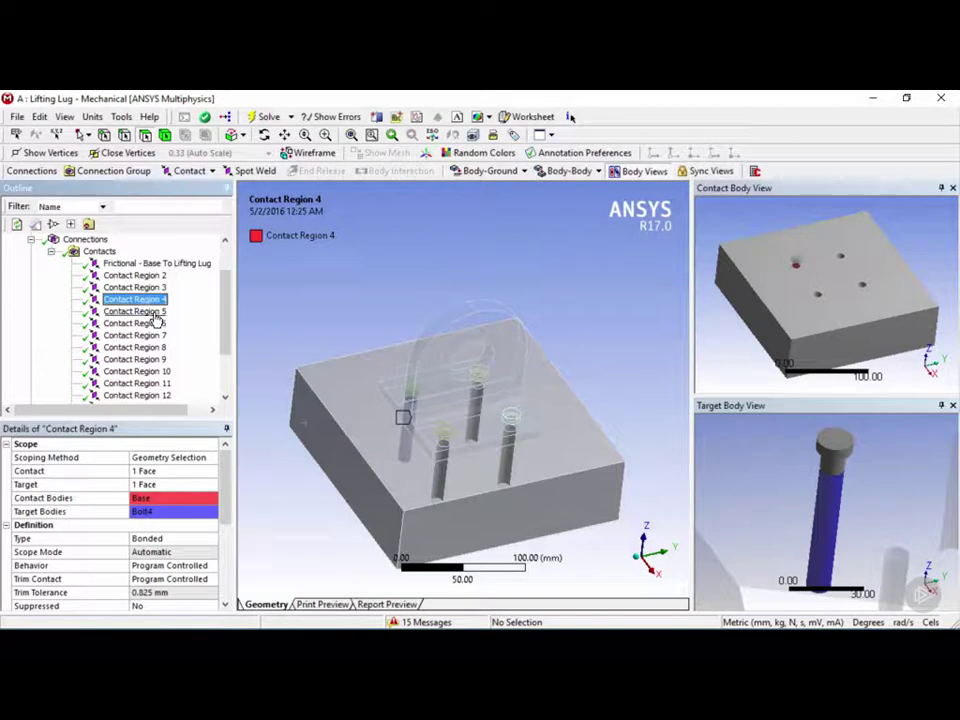
pyautogui.click(154, 313)
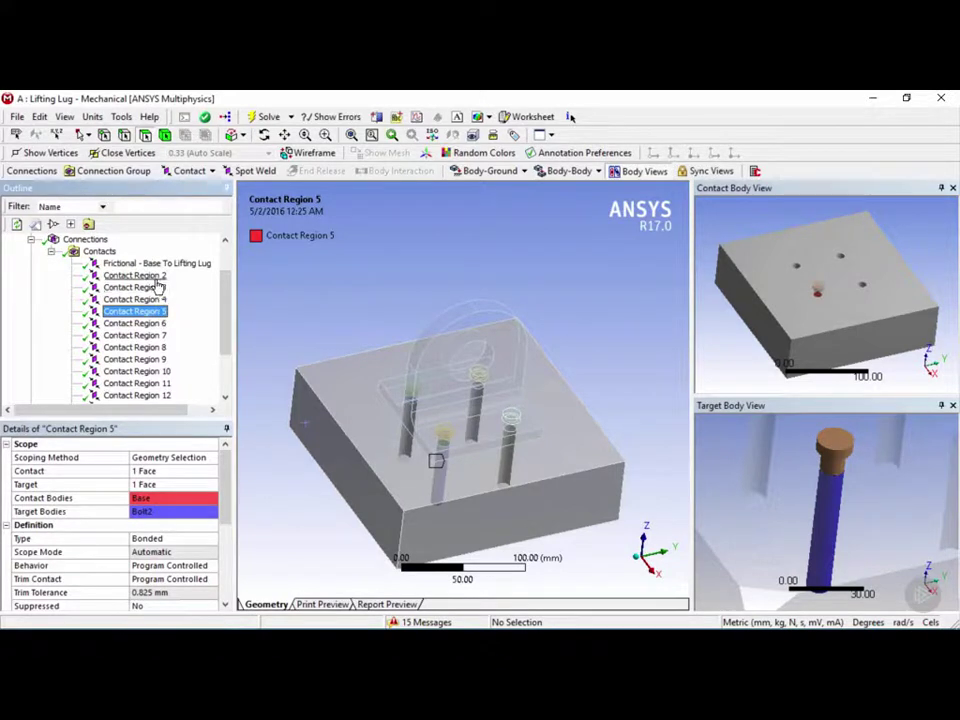
pyautogui.keyDown('ctrl'); pyautogui.click(155, 278); pyautogui.keyUp('ctrl')
pyautogui.keyDown('ctrl'); pyautogui.click(157, 288); pyautogui.keyUp('ctrl')
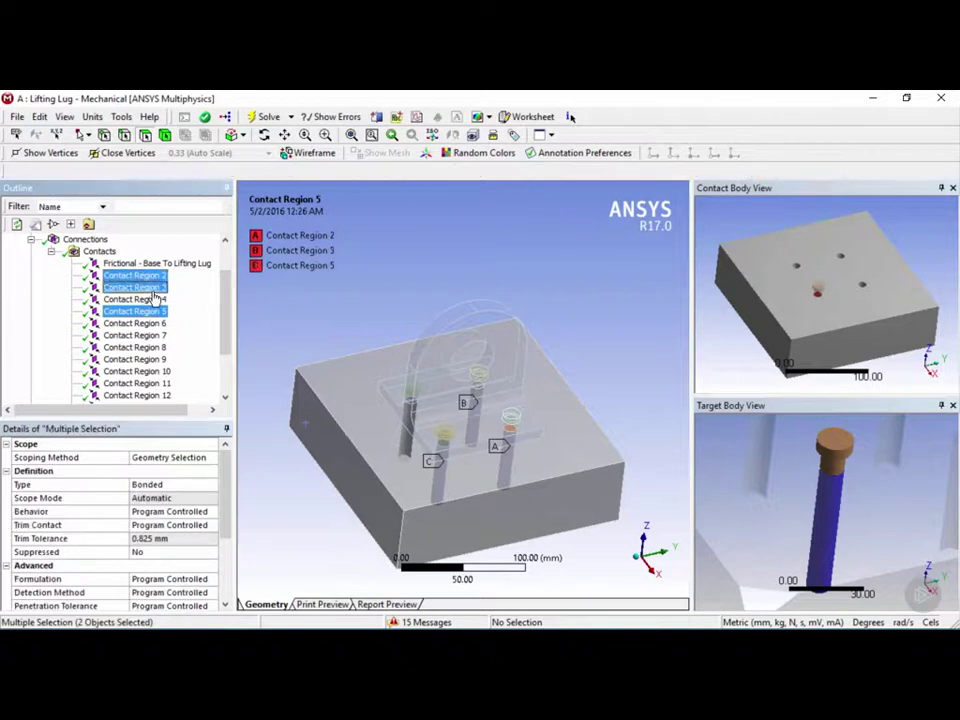
pyautogui.keyDown('ctrl'); pyautogui.click(154, 300); pyautogui.keyUp('ctrl')
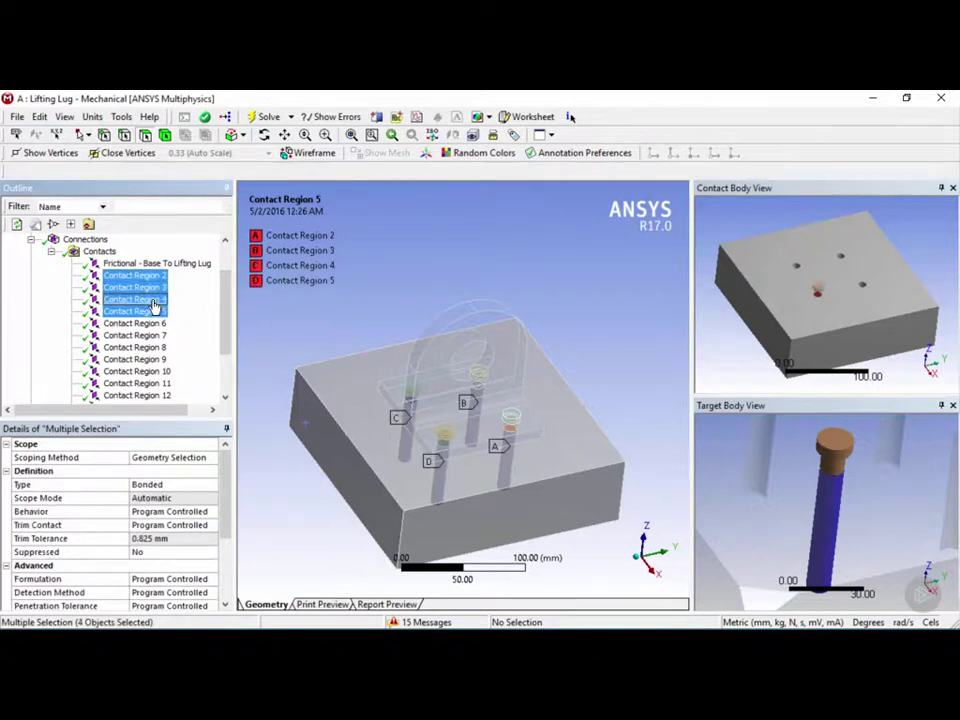
# Group the four selected contacts into a folder named 'Bolts to Base'
pyautogui.rightClick(154, 306)
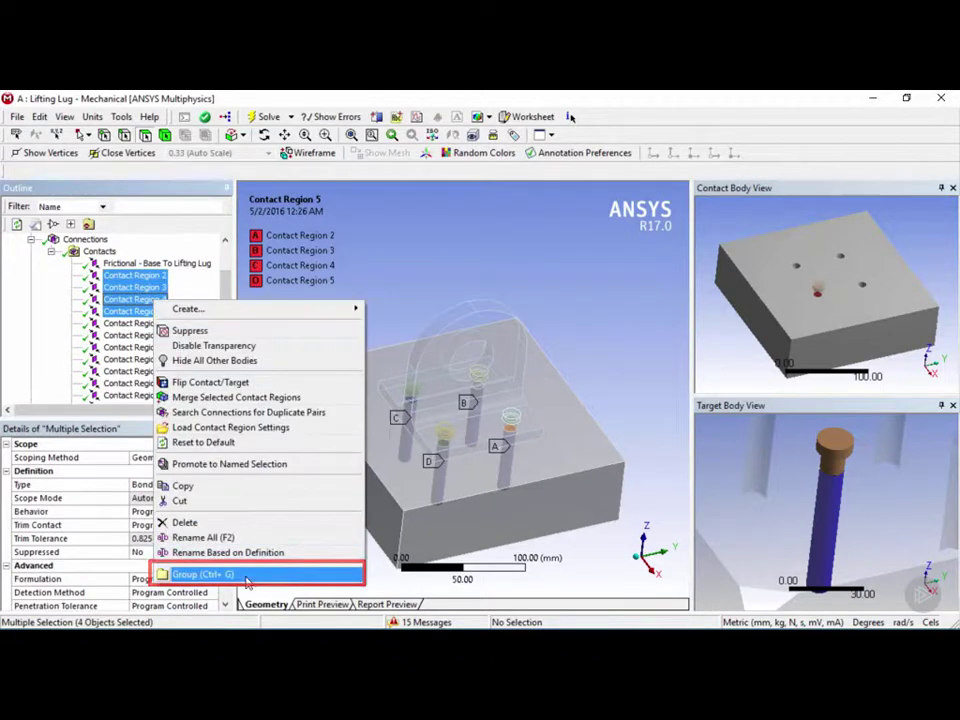
pyautogui.click(247, 576)
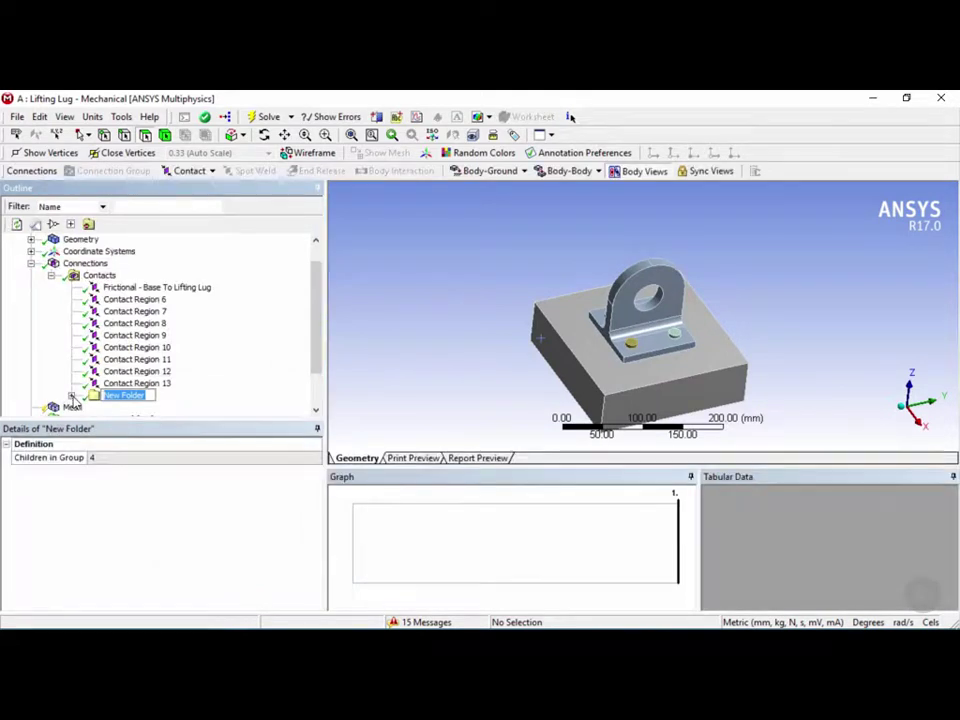
pyautogui.write('Bolts to Base')
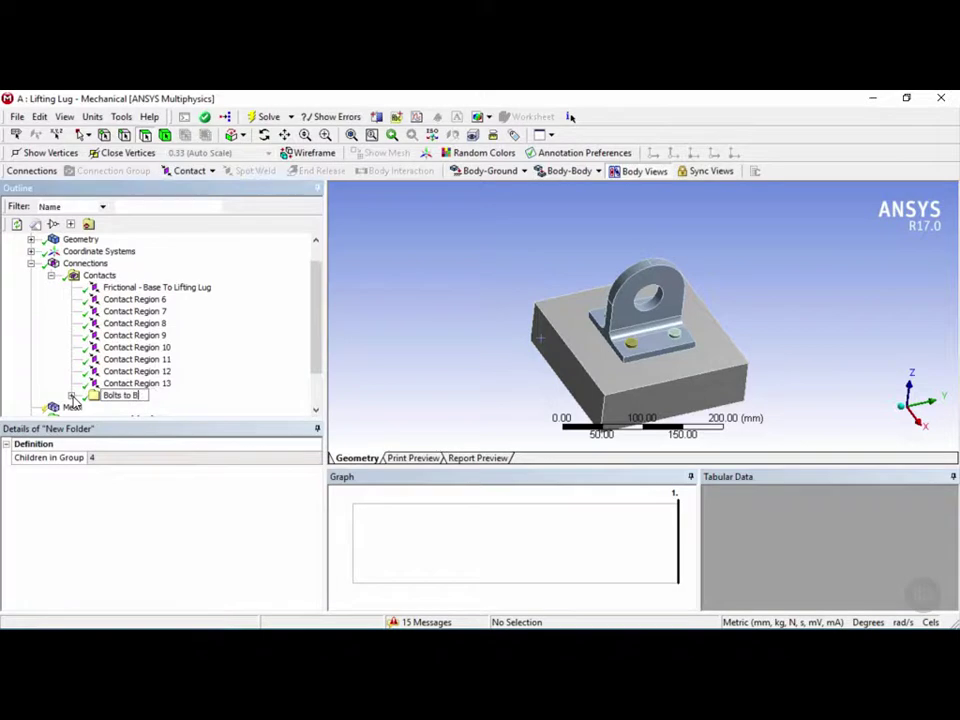
pyautogui.click(71, 395)
pyautogui.click(155, 265)
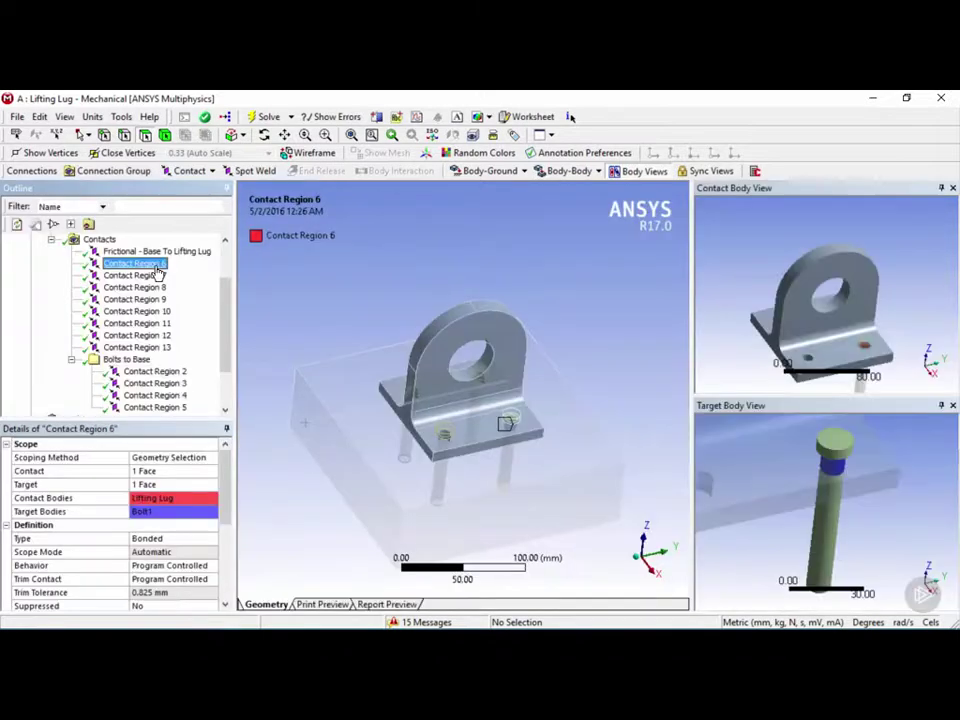
# Make Contact Region 6, lug to Bolt1, Frictionless
pyautogui.scroll(1, 157, 273)
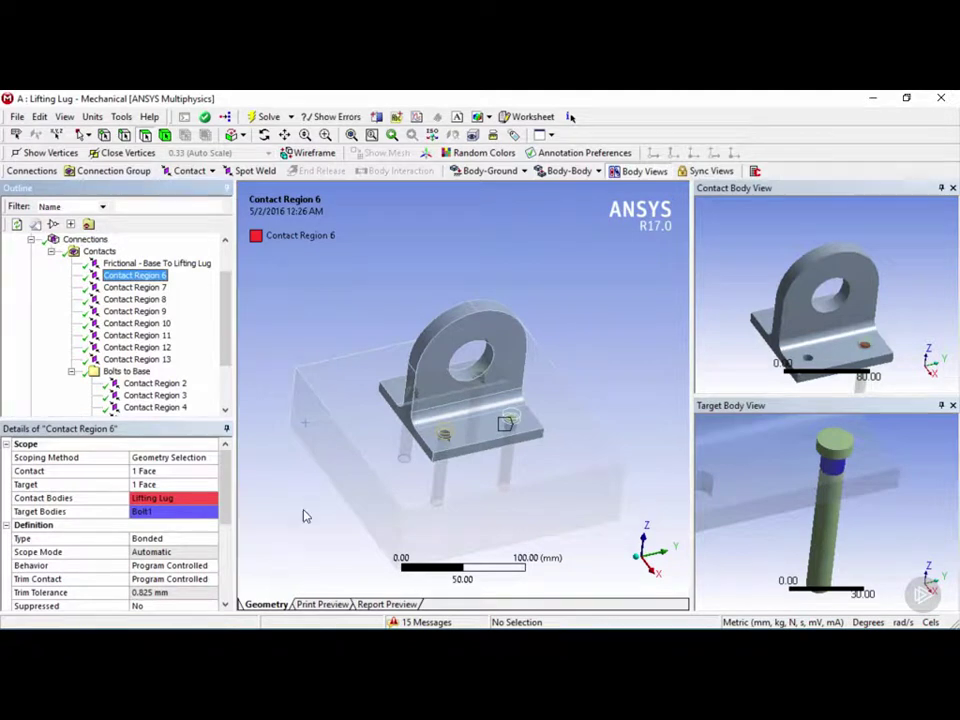
pyautogui.click(211, 541)
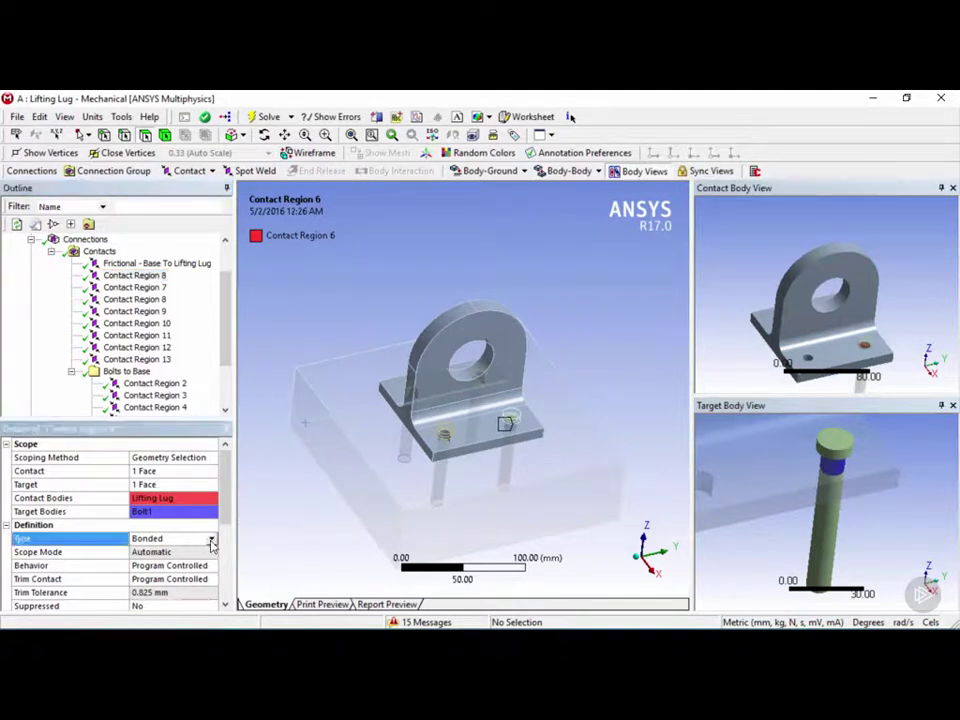
pyautogui.click(211, 540)
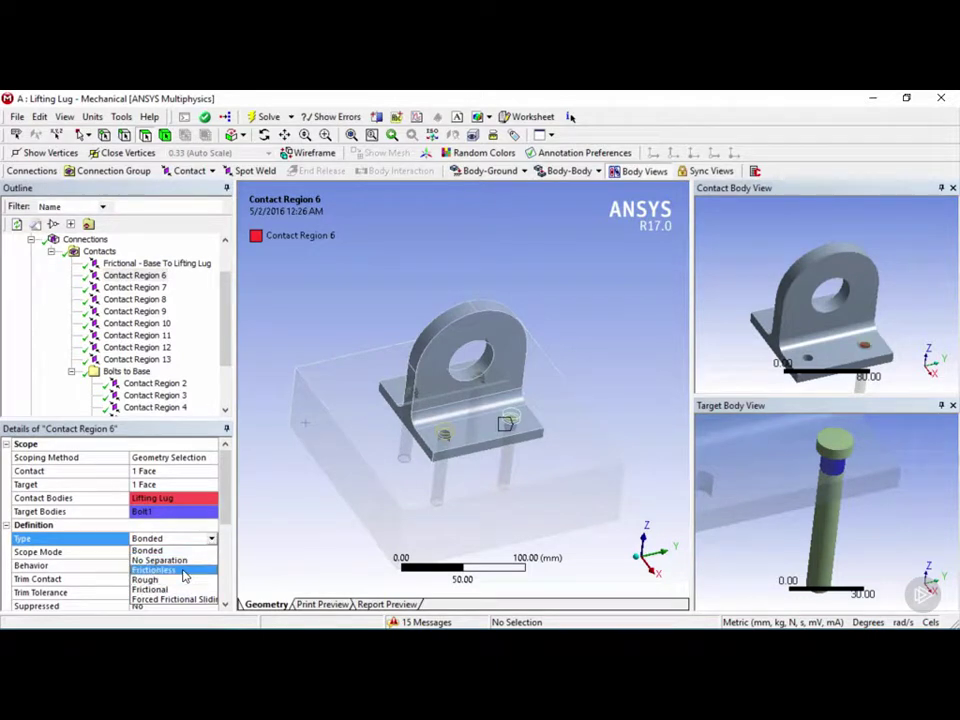
pyautogui.click(182, 572)
pyautogui.click(134, 287)
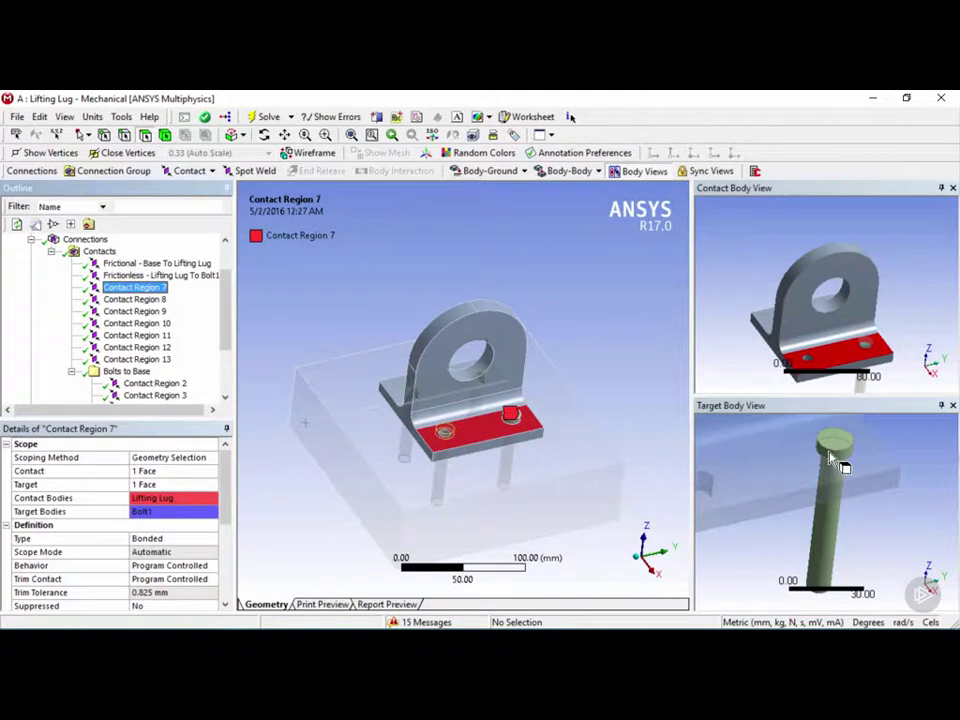
pyautogui.moveTo(855, 469); pyautogui.dragTo(812, 503, button='middle')
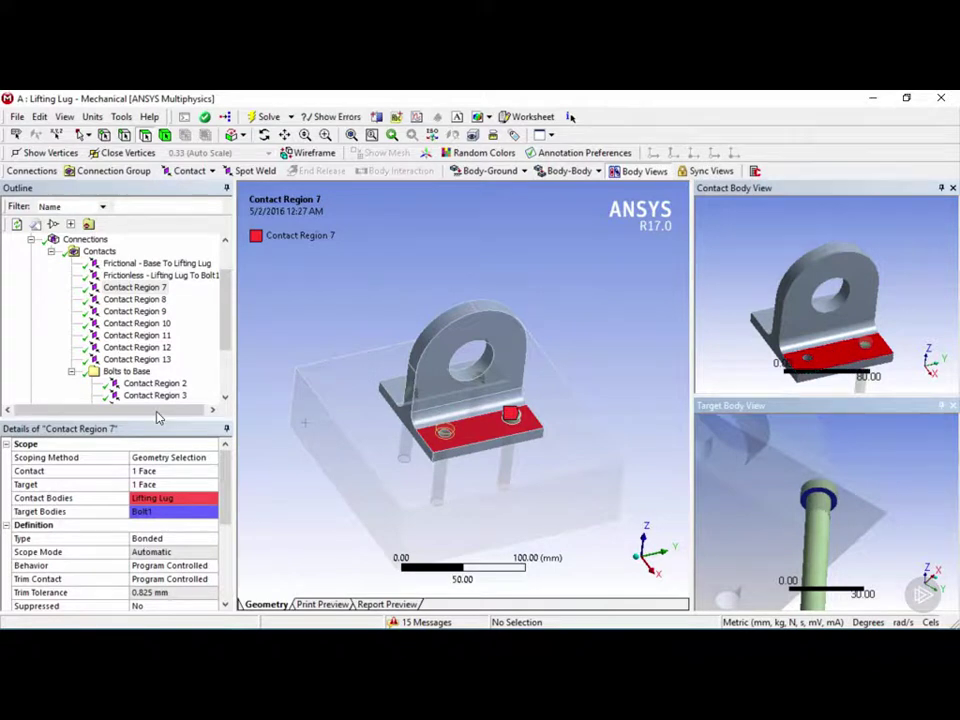
# Make Contact Region 8, lug to Bolt3, Frictionless
pyautogui.click(150, 301)
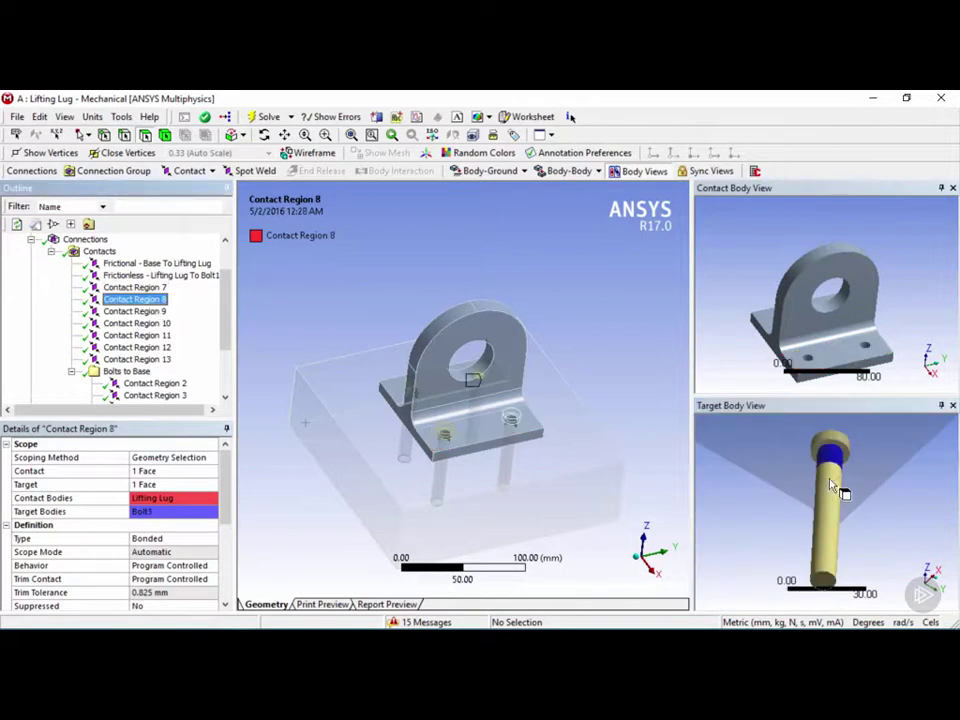
pyautogui.moveTo(826, 486); pyautogui.dragTo(796, 507, button='middle')
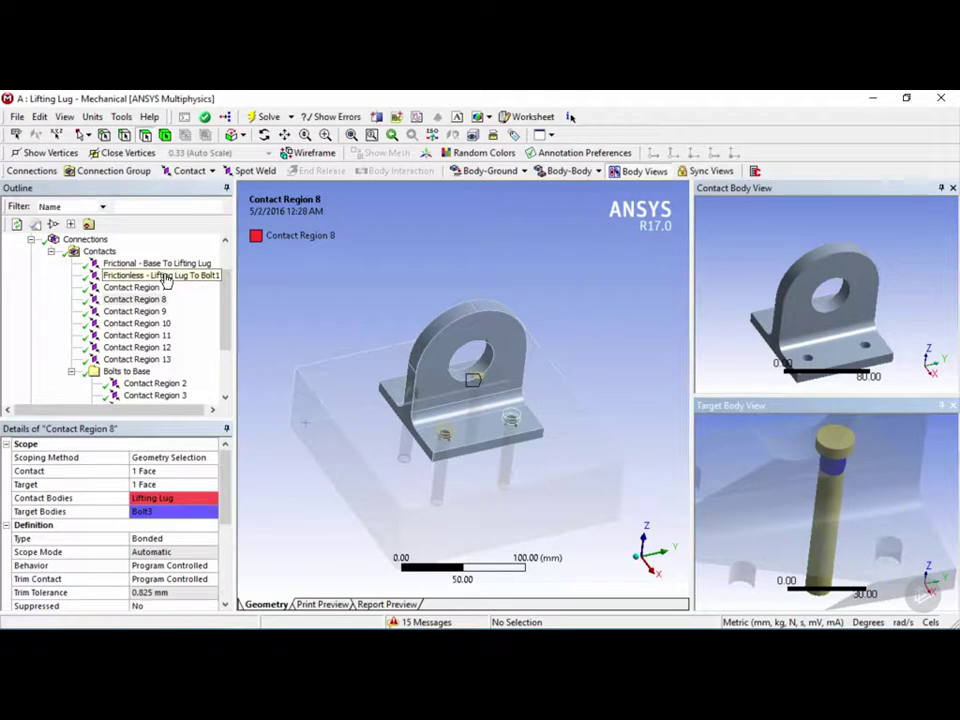
pyautogui.click(212, 540)
pyautogui.click(211, 538)
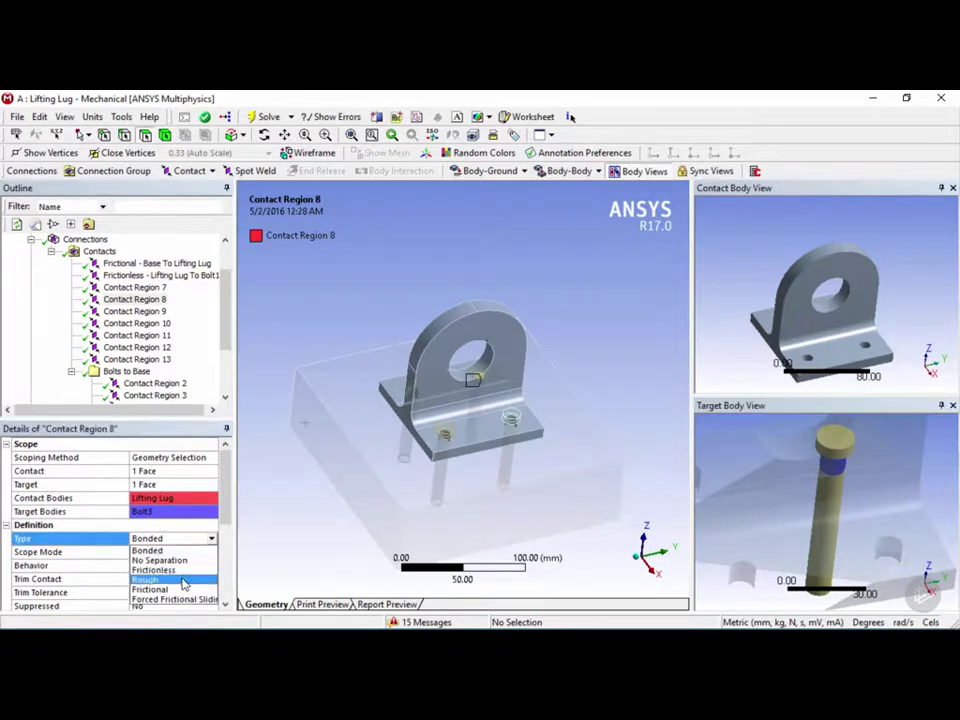
pyautogui.click(180, 571)
pyautogui.click(148, 312)
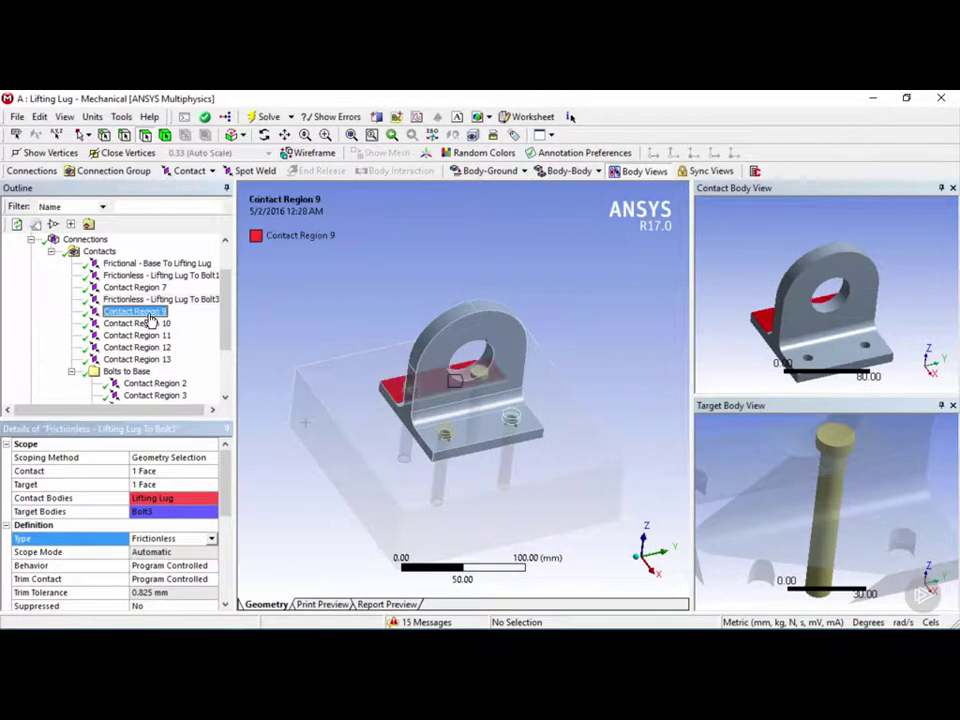
pyautogui.moveTo(514, 375); pyautogui.dragTo(560, 390, button='middle')
pyautogui.moveTo(831, 332); pyautogui.dragTo(840, 332, button='middle')
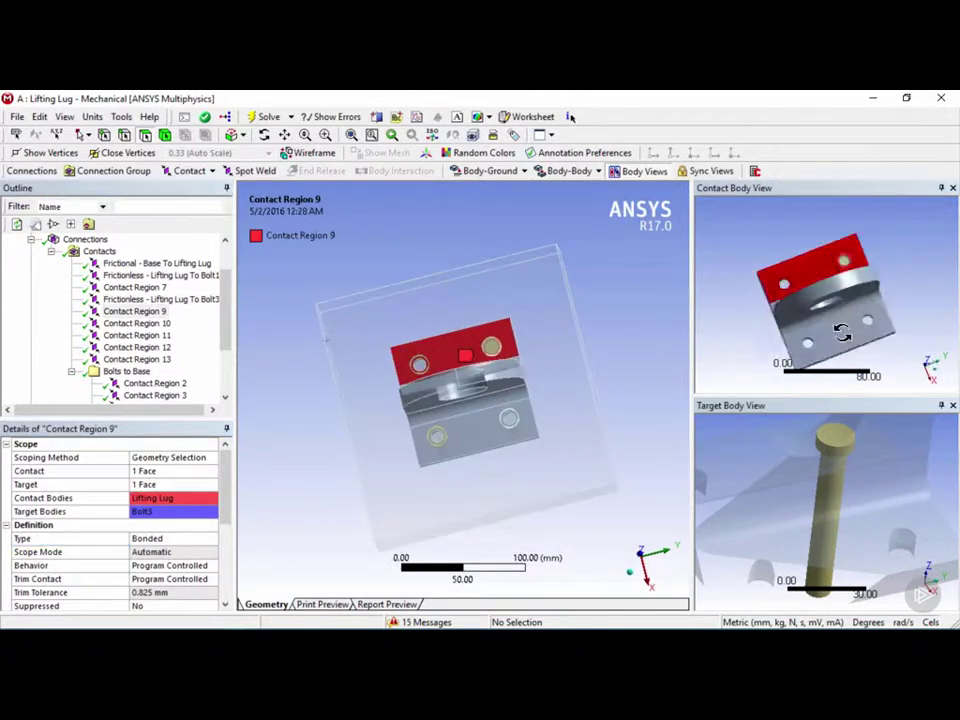
# Make Contact Region 10 (lug to Bolt4) and Contact Region 12 (lug to Bolt2) Frictionless
pyautogui.click(152, 324)
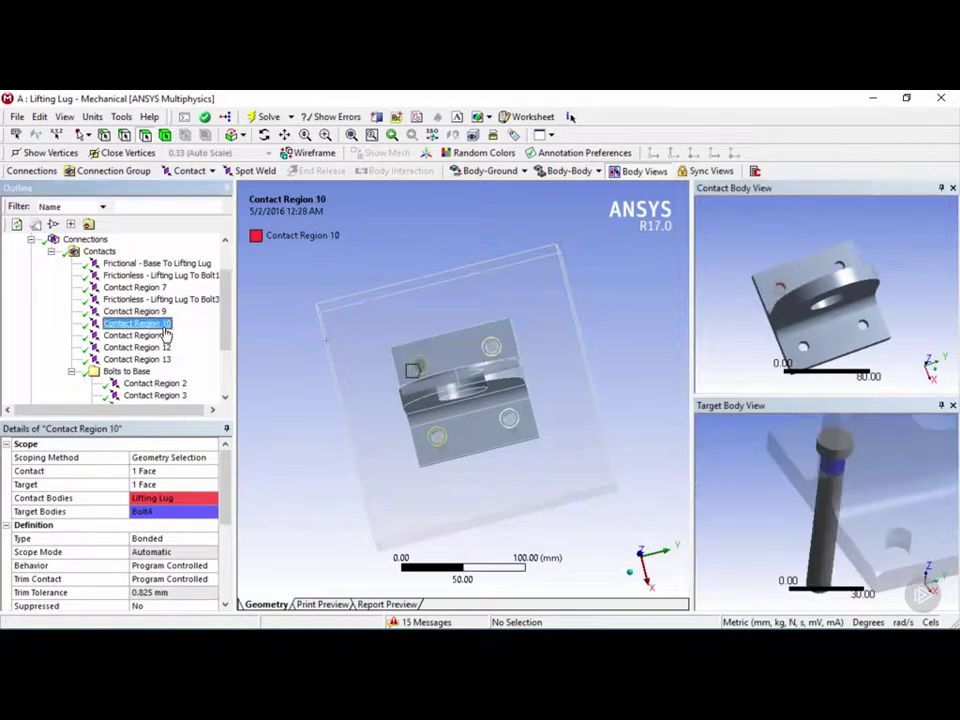
pyautogui.click(210, 540)
pyautogui.click(210, 540)
pyautogui.click(200, 570)
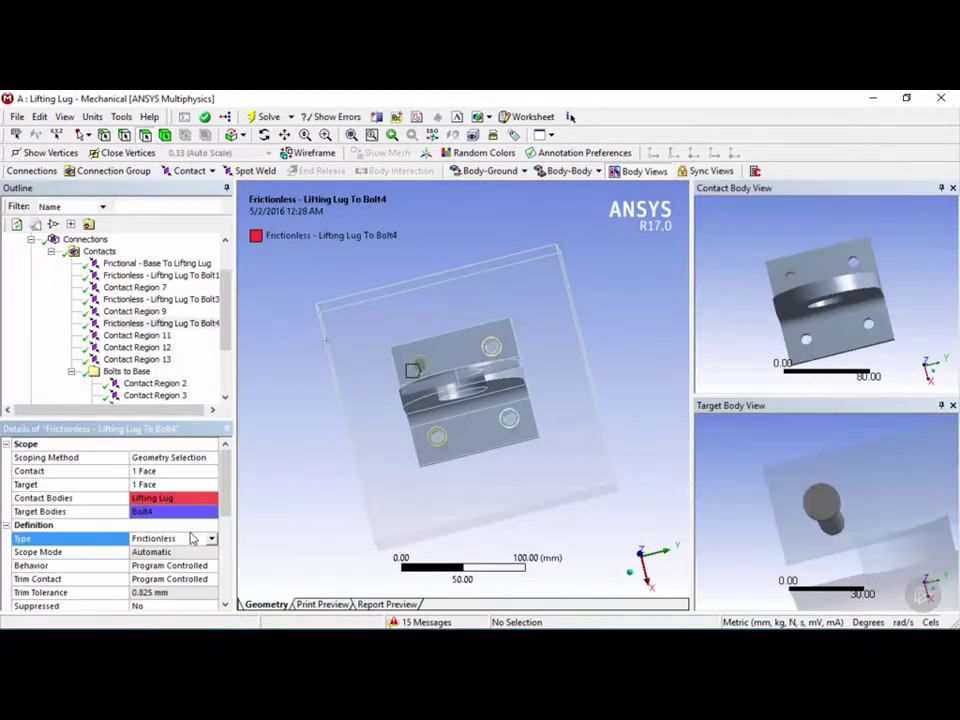
pyautogui.click(158, 340)
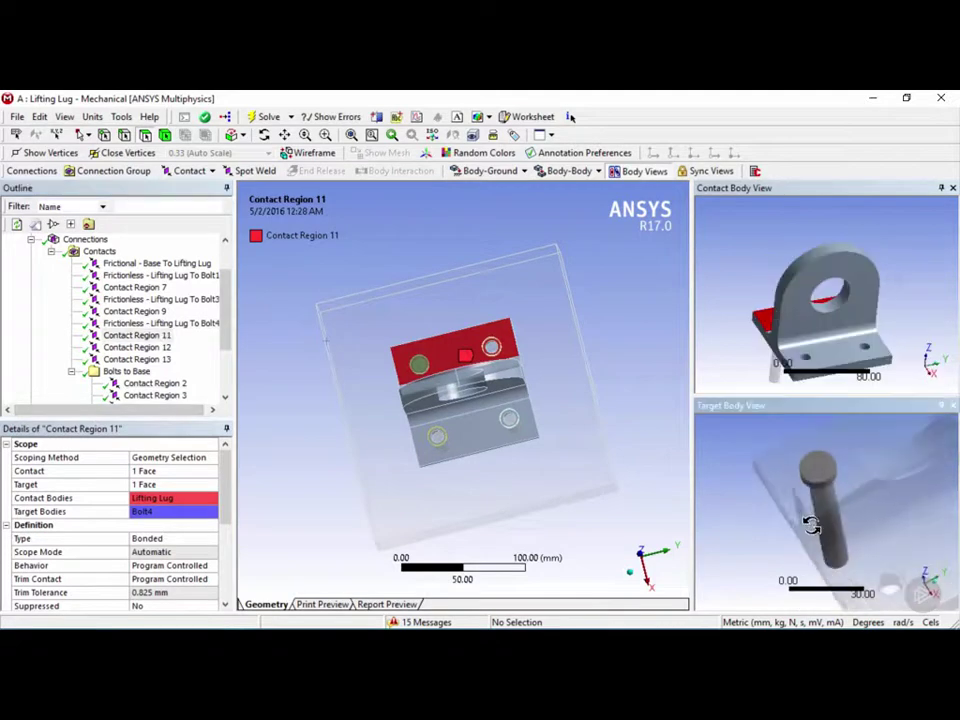
pyautogui.press('Down')
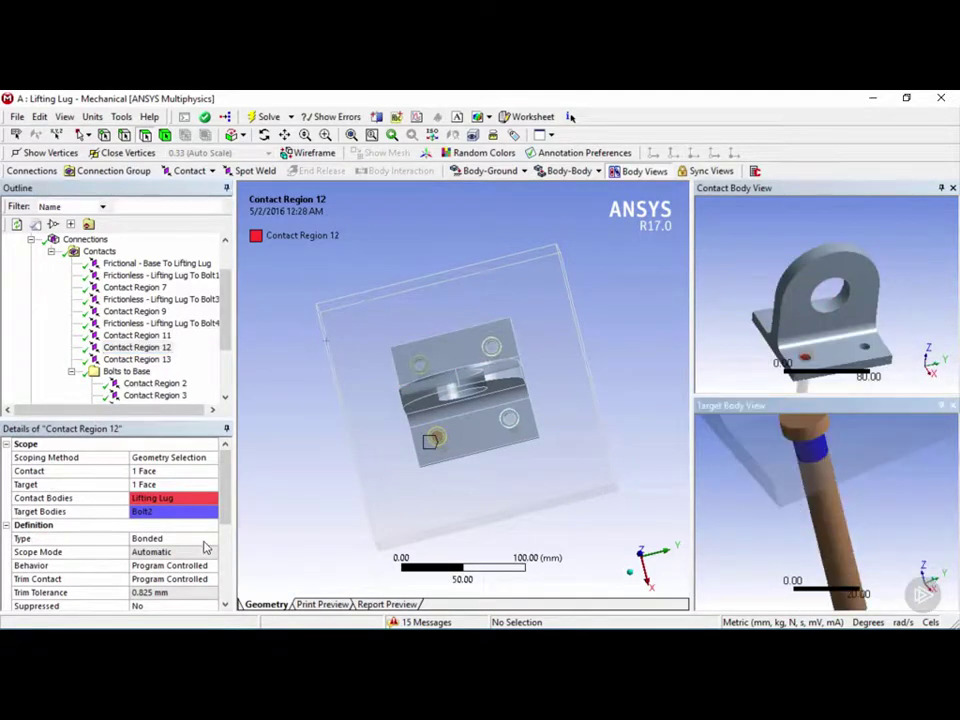
pyautogui.click(204, 540)
pyautogui.click(189, 577)
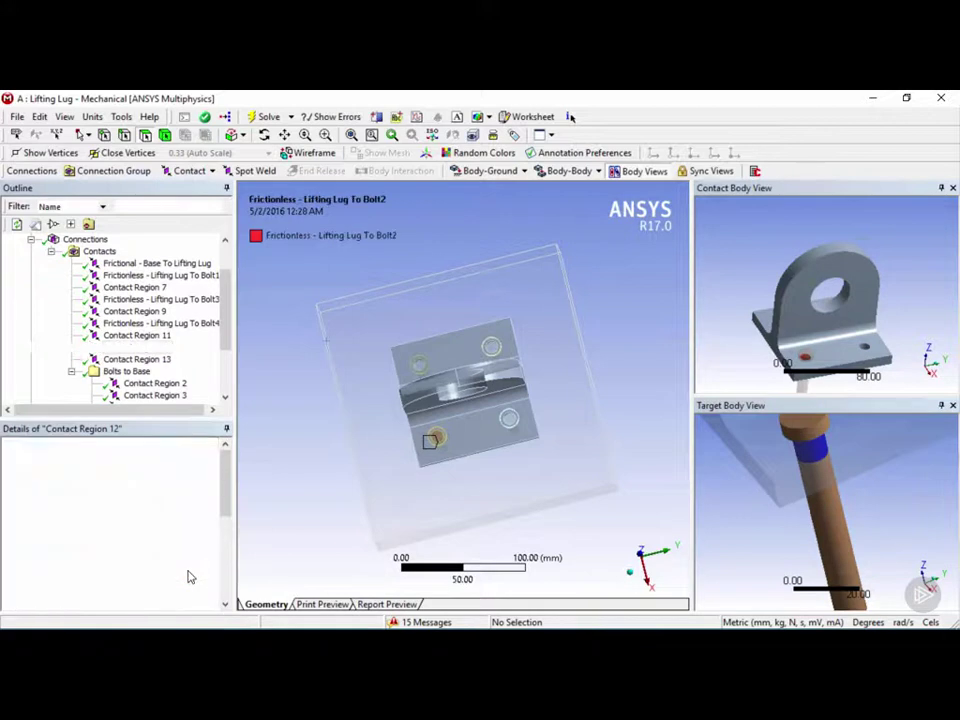
pyautogui.click(150, 360)
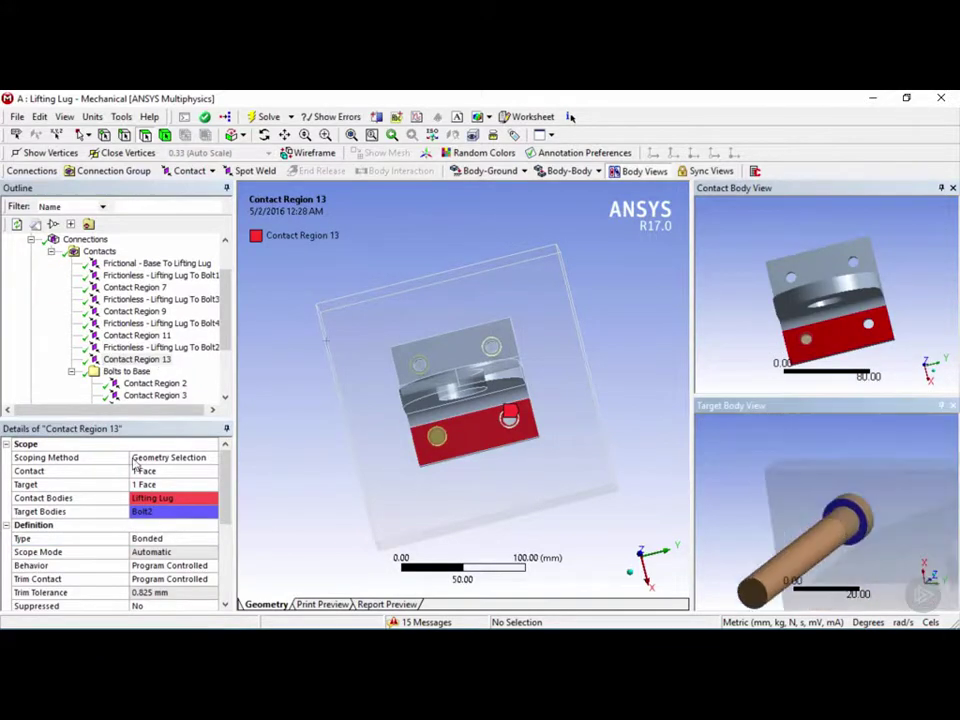
# Group the Bolt1, Bolt3, Bolt4 and Bolt2 frictionless contacts and name the folder 'Frictionless'
pyautogui.click(153, 277)
pyautogui.keyDown('ctrl'); pyautogui.click(155, 299); pyautogui.keyUp('ctrl')
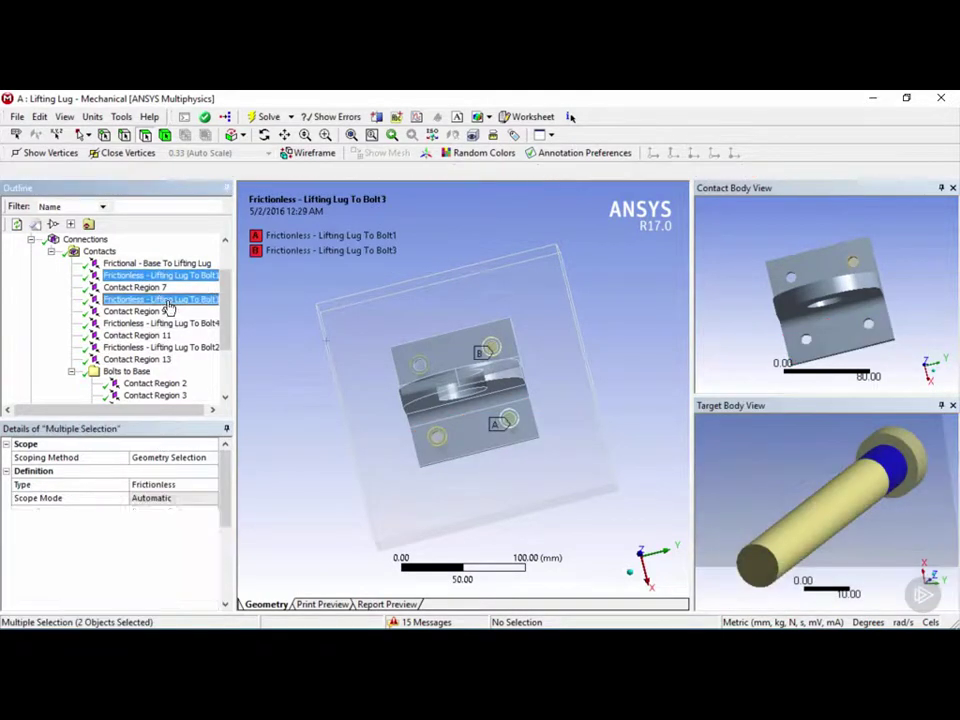
pyautogui.keyDown('ctrl'); pyautogui.click(155, 323); pyautogui.keyUp('ctrl')
pyautogui.keyDown('ctrl'); pyautogui.click(150, 347); pyautogui.keyUp('ctrl')
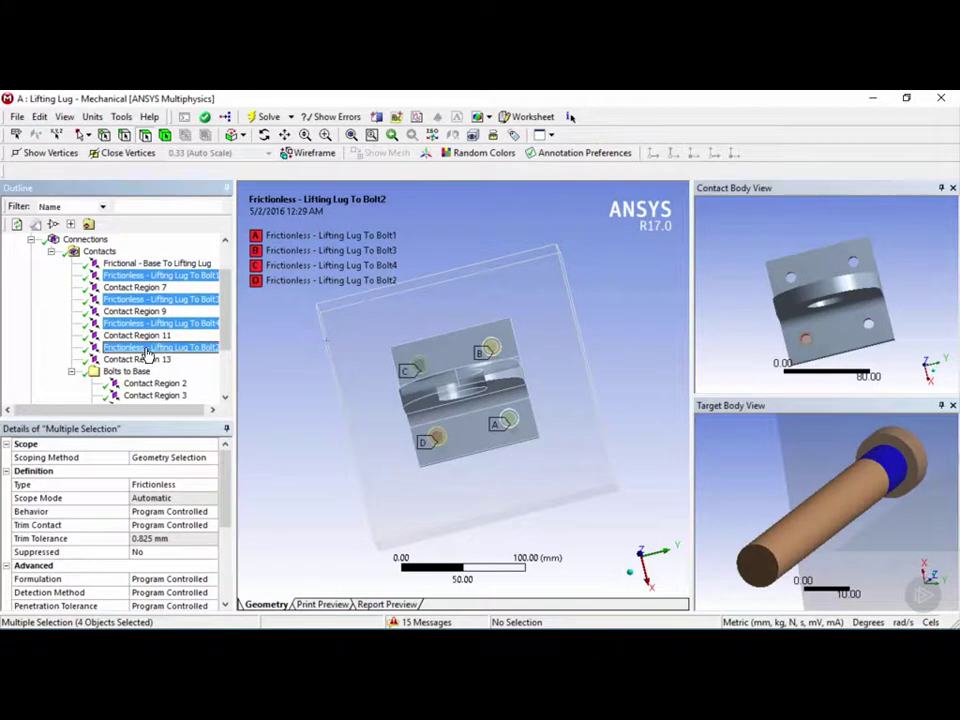
pyautogui.rightClick(148, 354)
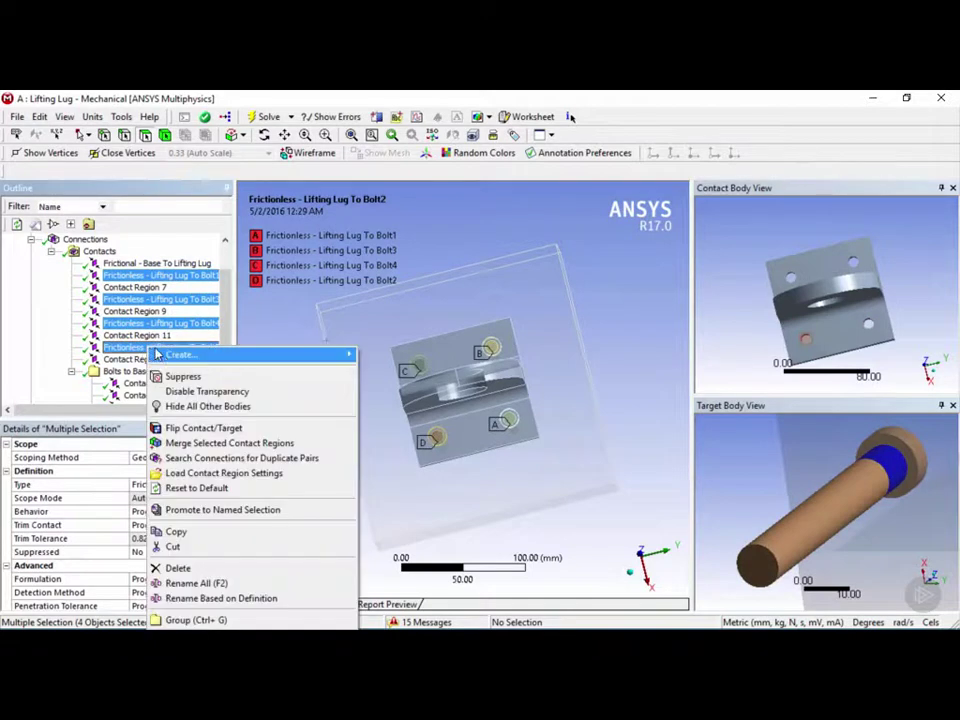
pyautogui.click(196, 620)
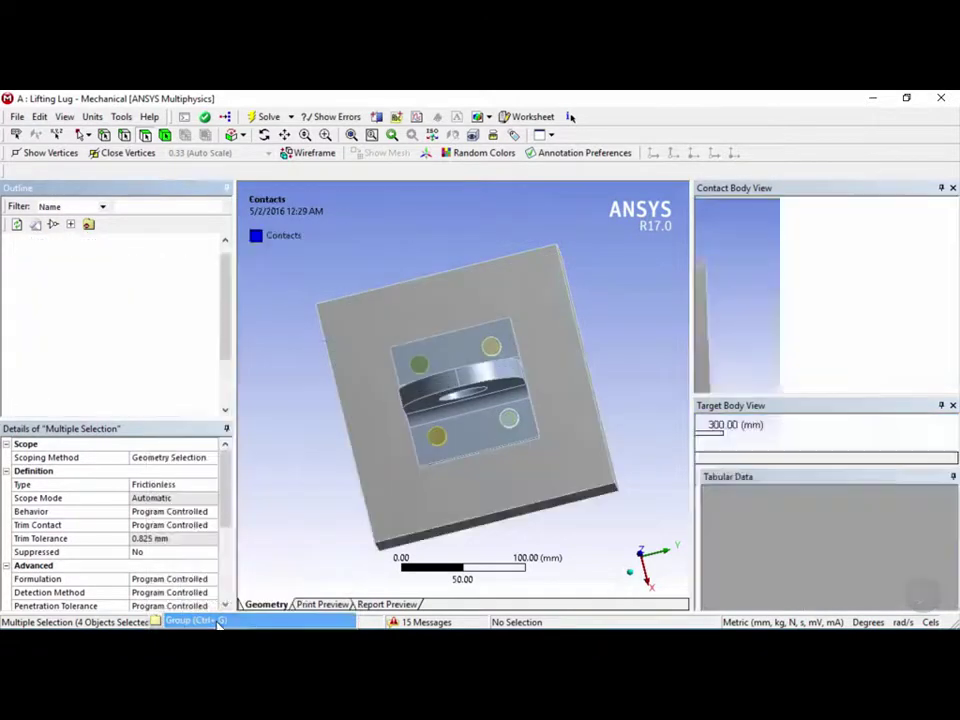
pyautogui.write('F')
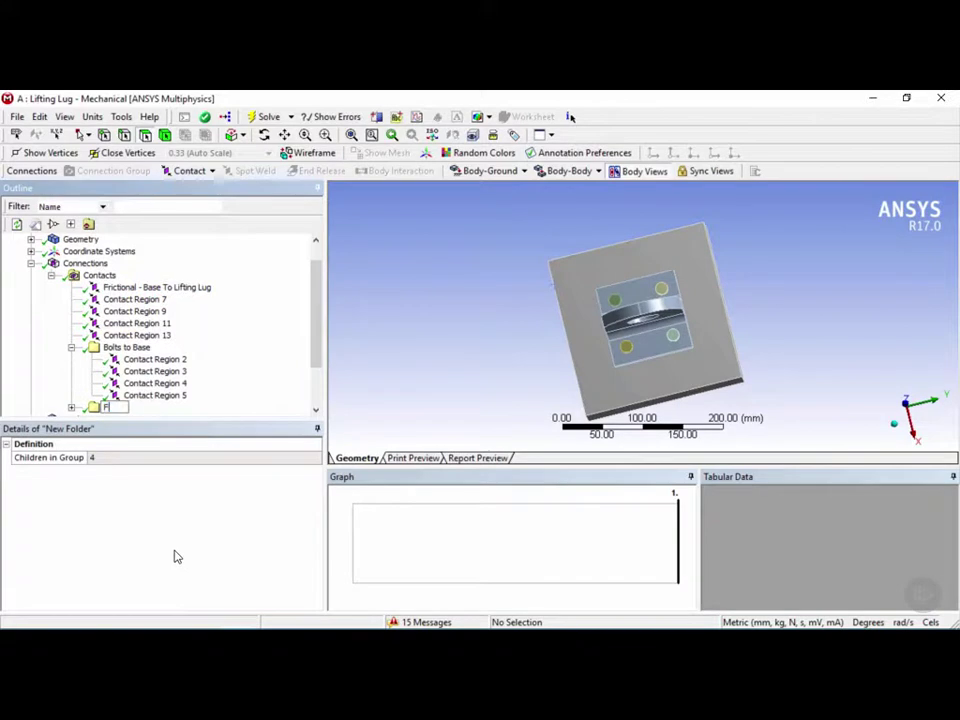
pyautogui.write('rictionless')
# Confirm the Frictionless folder name, then group Contact Regions 7, 9, 11, 13 as 'Bolt to Lifting Lug'
pyautogui.press('Return')
pyautogui.click(134, 299)
pyautogui.keyDown('ctrl'); pyautogui.click(145, 311); pyautogui.keyUp('ctrl')
pyautogui.keyDown('ctrl'); pyautogui.click(146, 323); pyautogui.keyUp('ctrl')
pyautogui.keyDown('ctrl'); pyautogui.click(148, 335); pyautogui.keyUp('ctrl')
pyautogui.rightClick(152, 340)
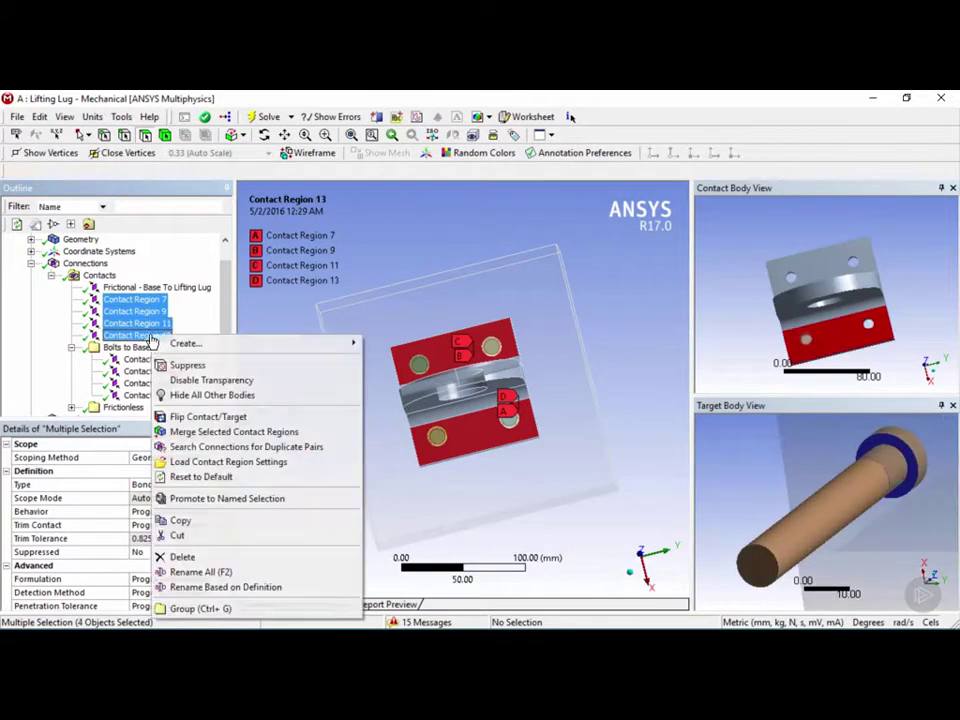
pyautogui.click(200, 608)
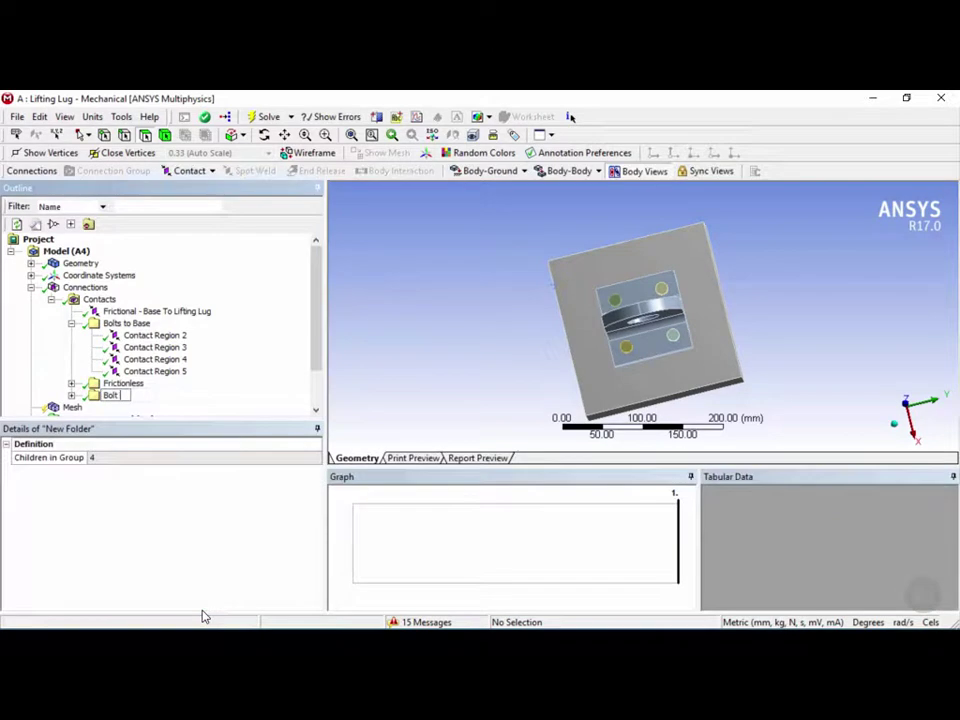
pyautogui.write('Bolt to Lifting Lug')
pyautogui.press('Return')
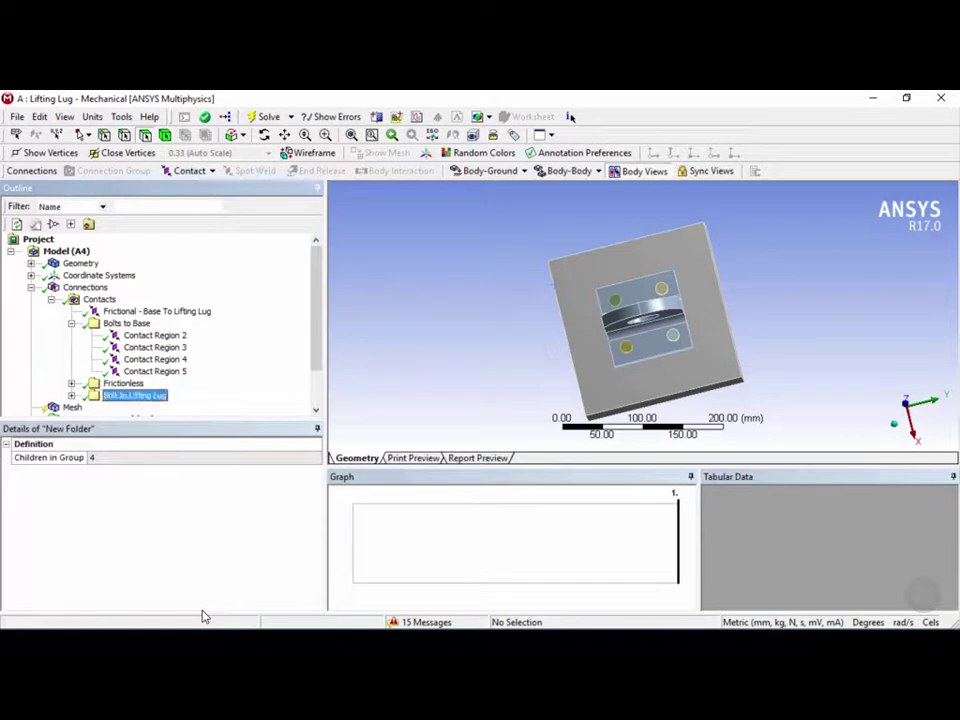
# Expand the Frictionless and Bolt to Lifting Lug folders and select the base-to-lug frictional contact
pyautogui.click(71, 384)
pyautogui.scroll(-1, 72, 406)
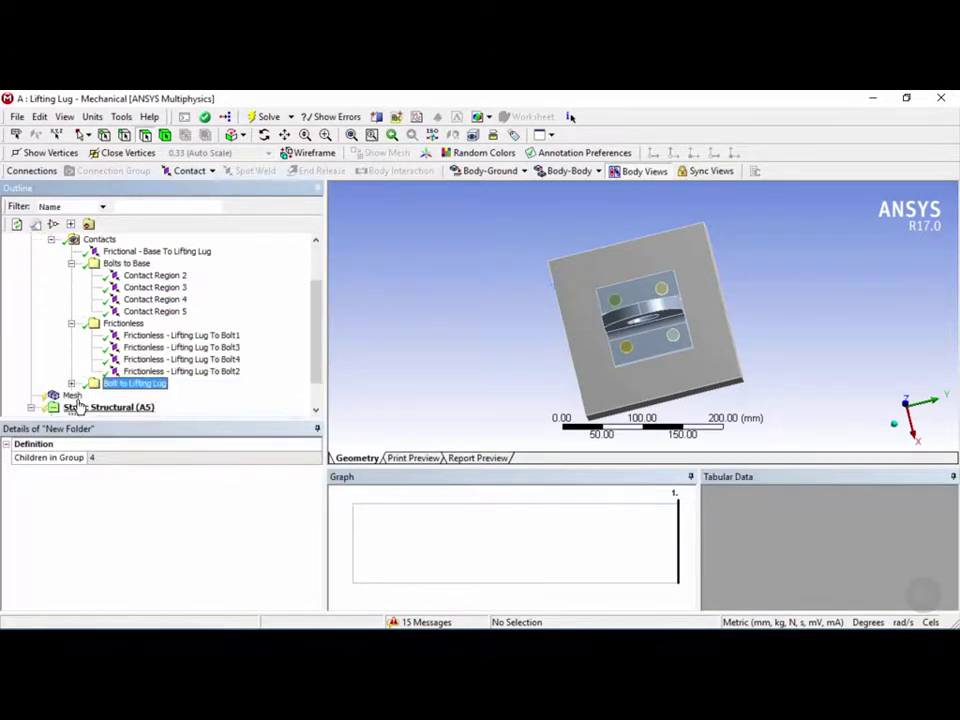
pyautogui.click(71, 384)
pyautogui.scroll(1, 160, 320)
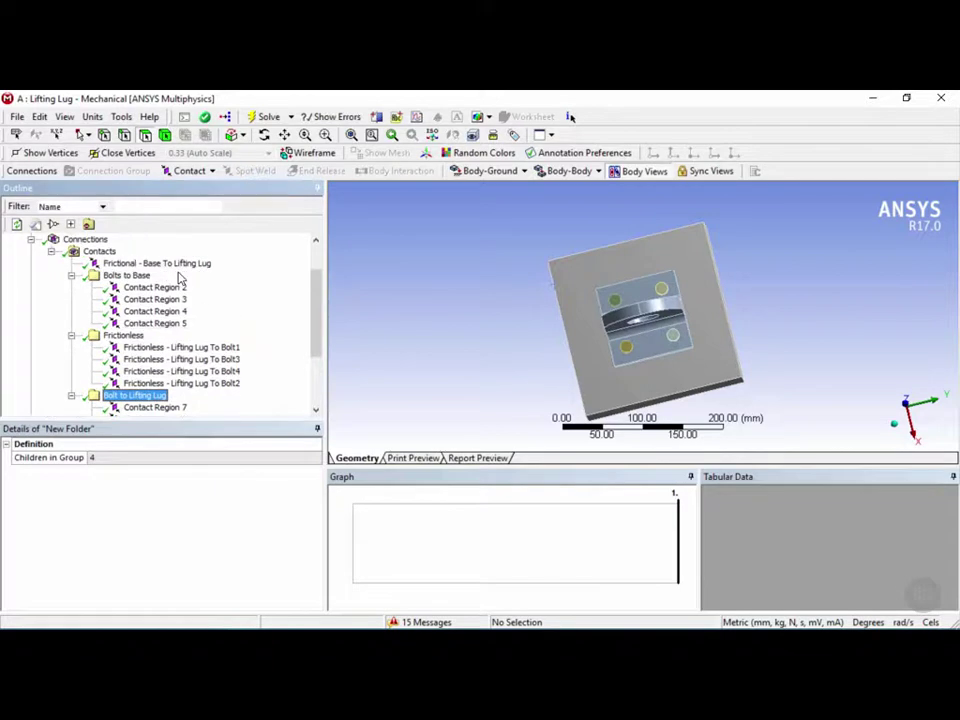
pyautogui.click(178, 265)
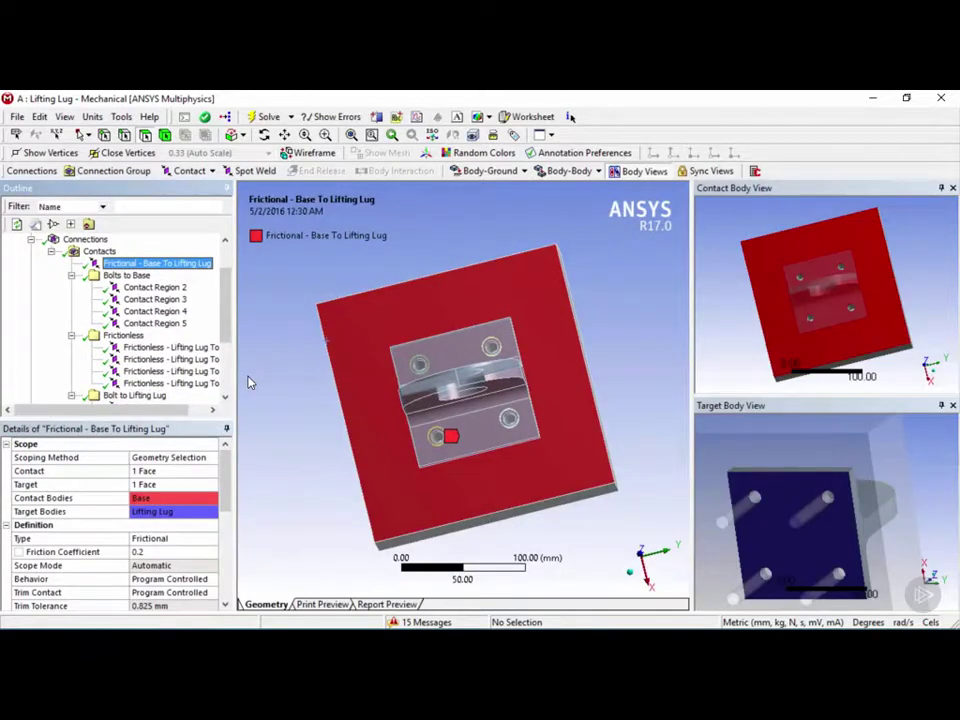
# Review the Bolts to Base folder's contact regions, starting with Contact Region 2
pyautogui.click(140, 278)
pyautogui.click(152, 288)
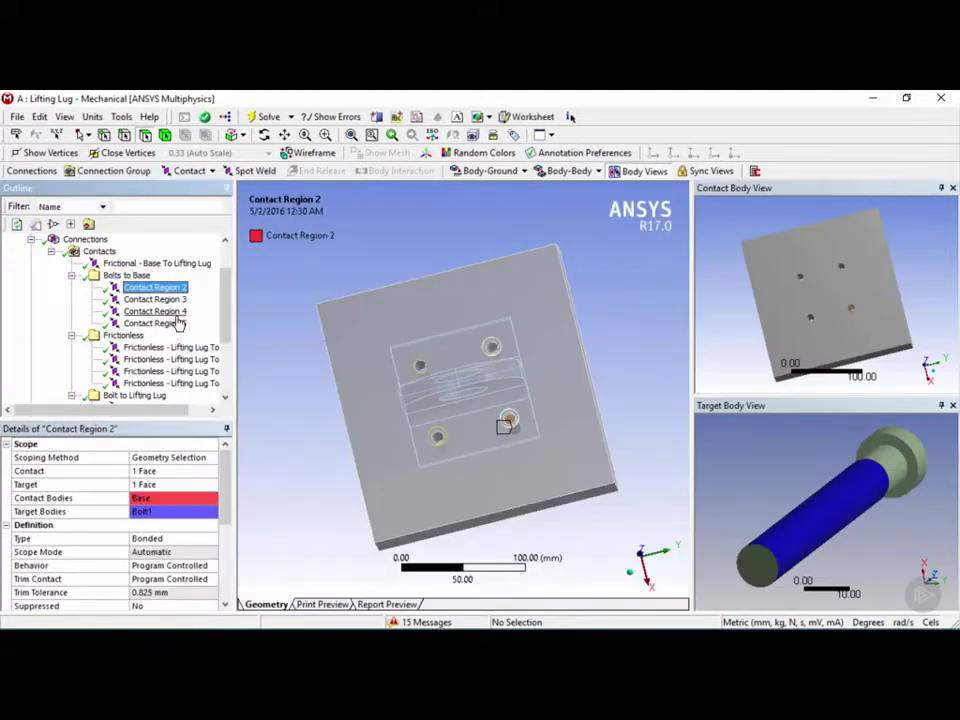
pyautogui.click(172, 300)
pyautogui.press('Down')
pyautogui.press('Down')
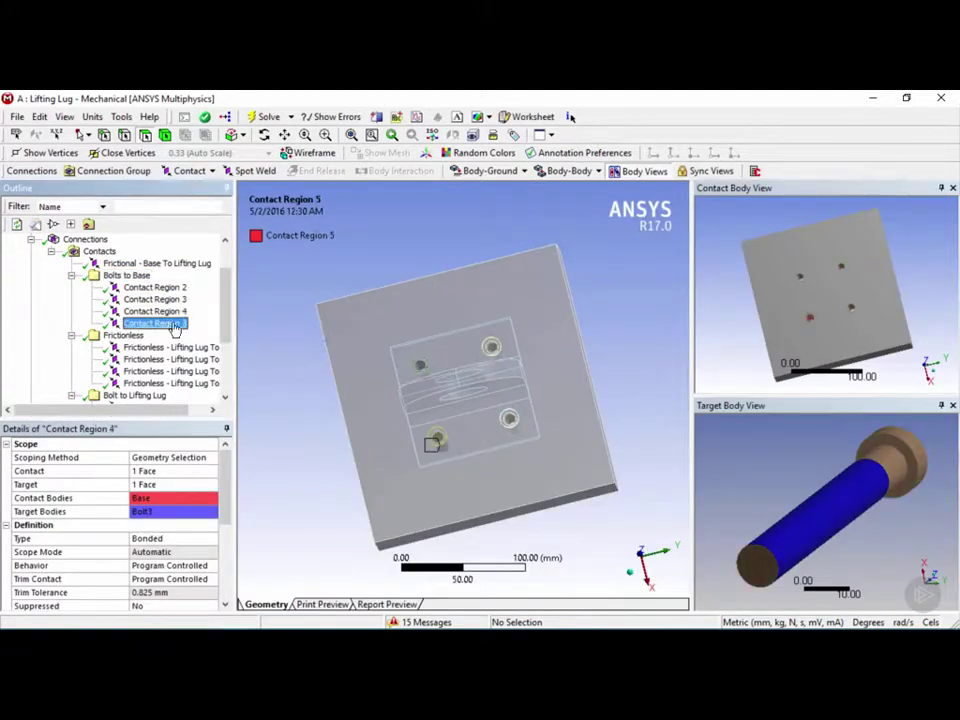
pyautogui.scroll(-1, 200, 338)
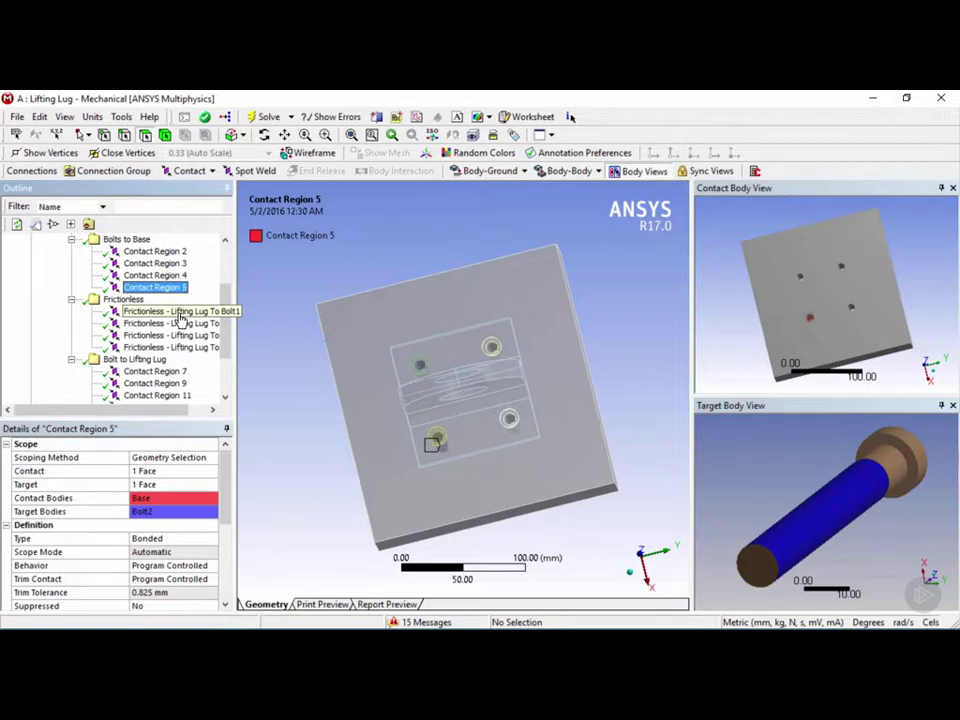
# Inspect the frictionless Bolt1, Bolt3, Bolt4 and Bolt2 contacts
pyautogui.click(181, 312)
pyautogui.click(181, 323)
pyautogui.click(181, 336)
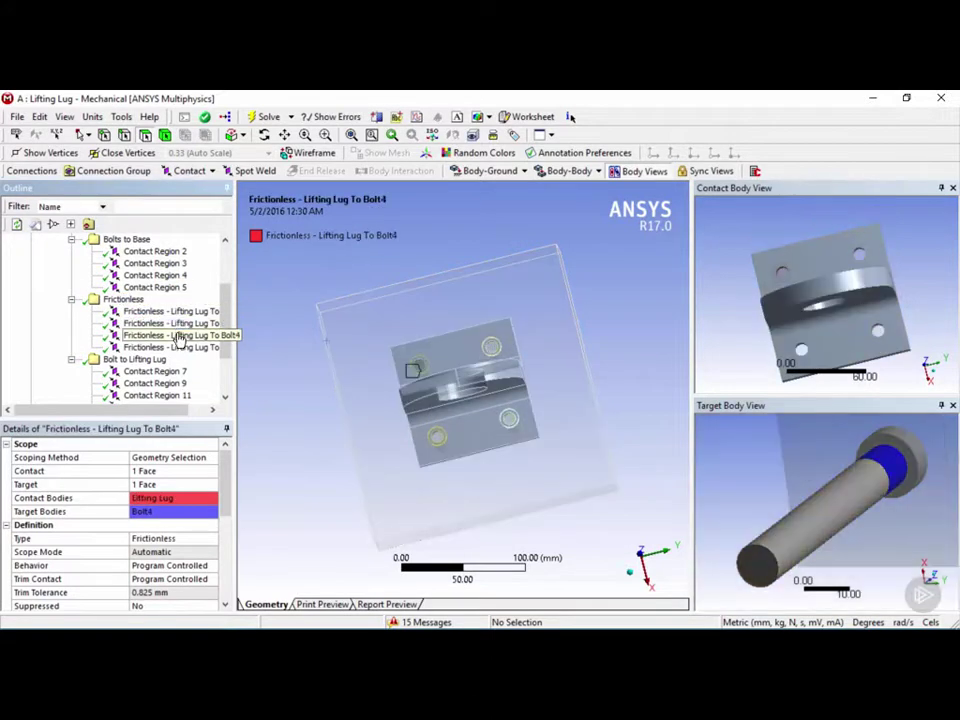
pyautogui.click(178, 347)
pyautogui.scroll(-1, 165, 340)
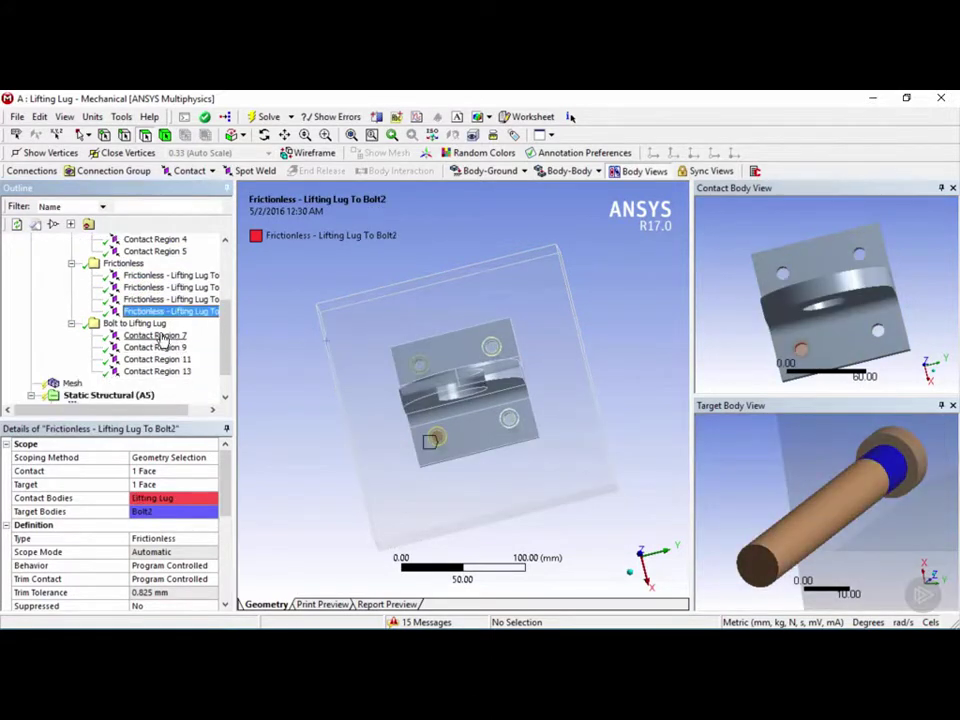
# Inspect bonded Contact Regions 7, 9, 11 and 13, then collapse the Contacts branch
pyautogui.click(158, 336)
pyautogui.click(160, 347)
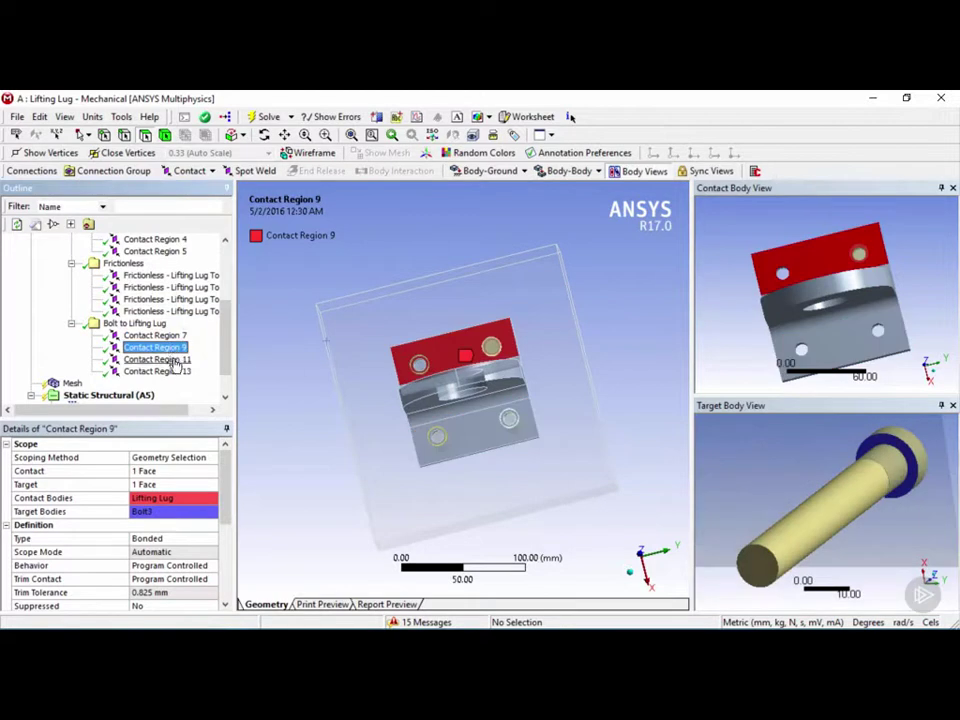
pyautogui.click(170, 359)
pyautogui.click(176, 372)
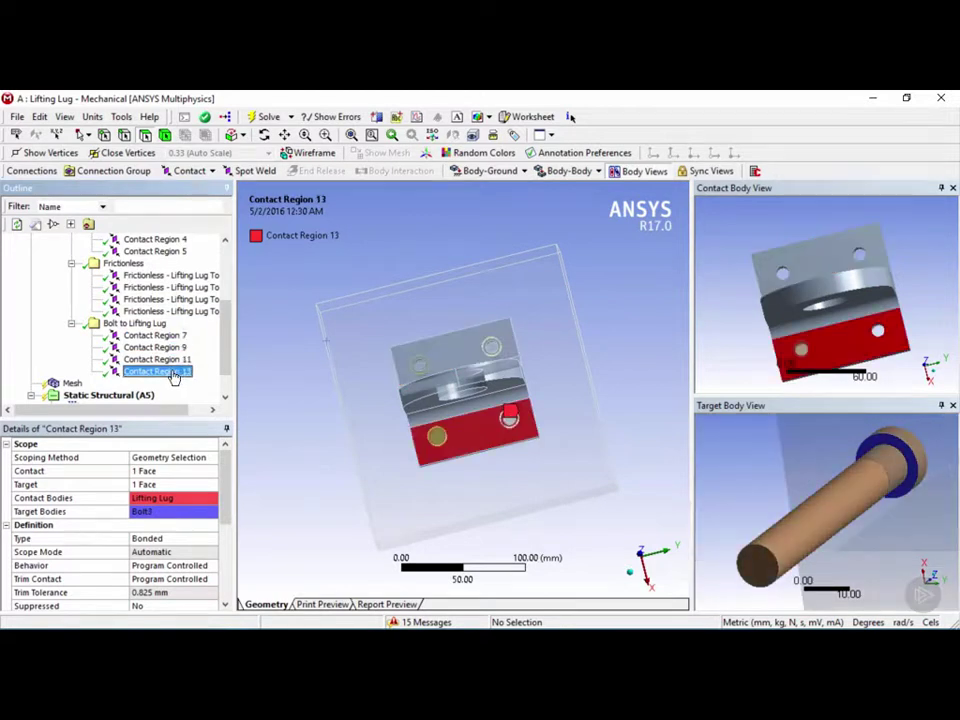
pyautogui.scroll(-1, 165, 365)
pyautogui.scroll(4, 140, 365)
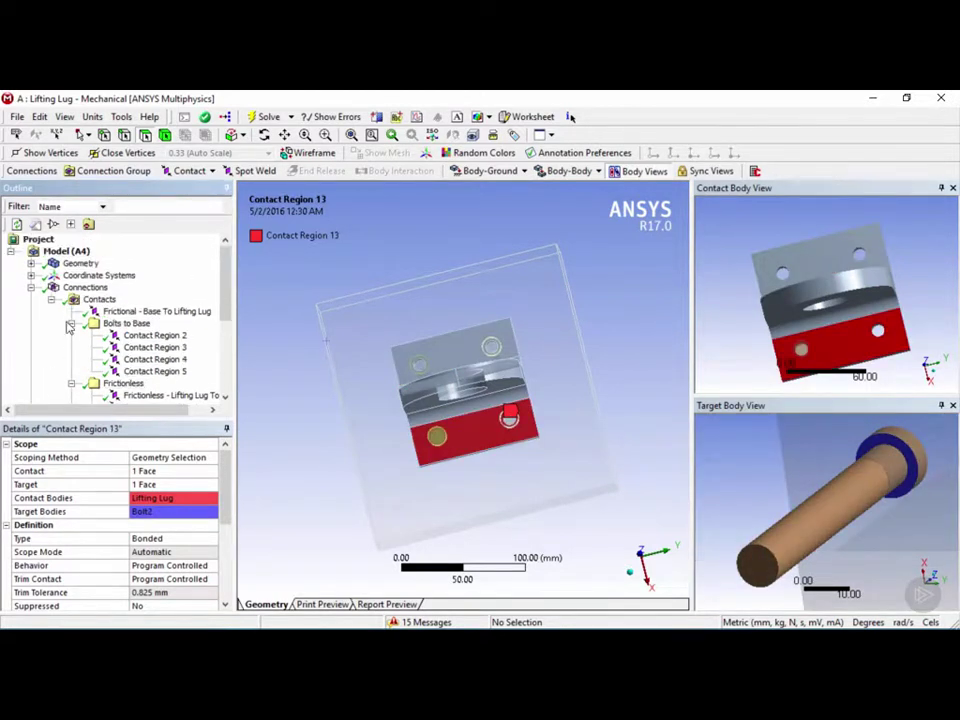
pyautogui.click(51, 300)
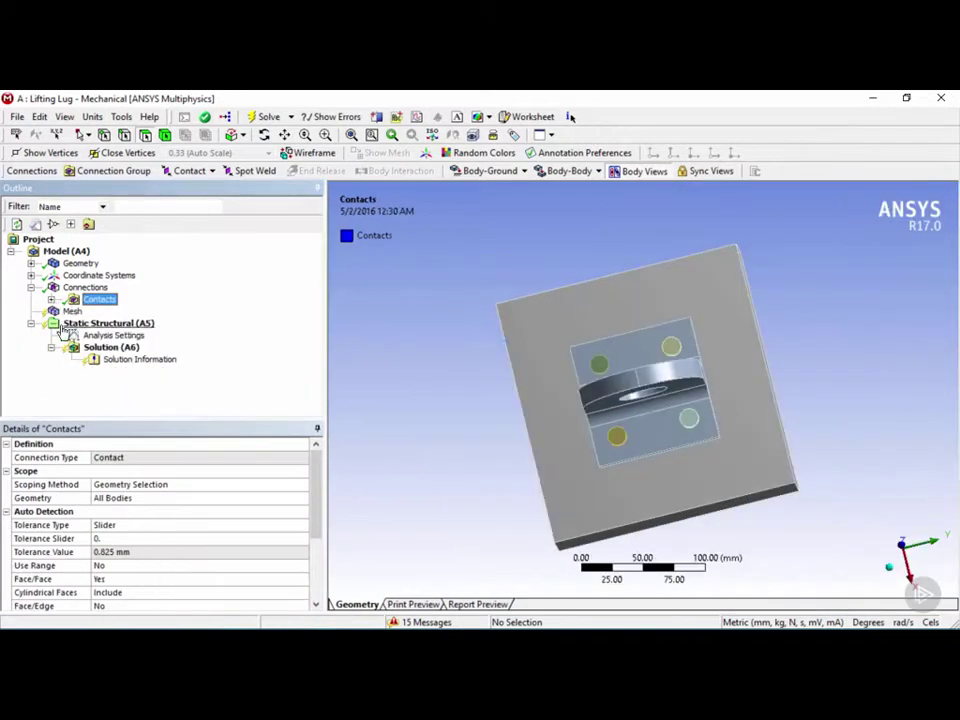